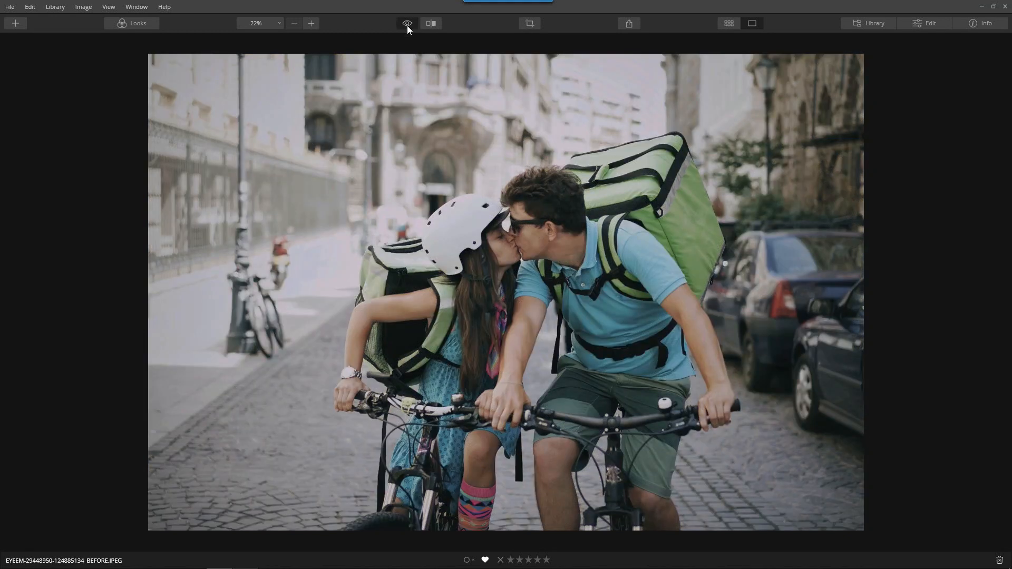
# Switch from the original back to the edited warm sepia vintage view of the couple photo.
pyautogui.click(407, 26)
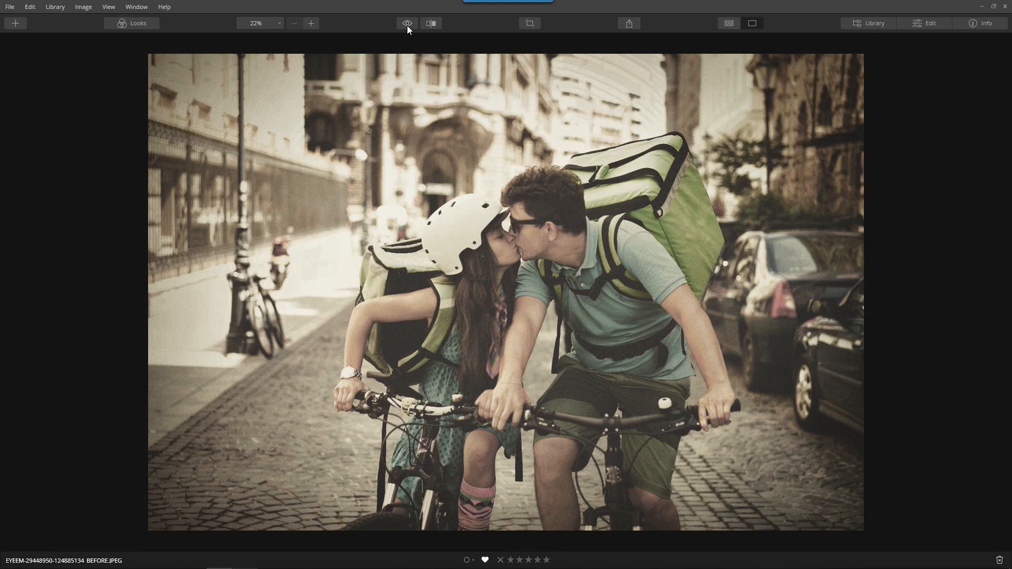
# Revert the photo to its Original Image history state and bring up the Looks presets.
pyautogui.click(867, 25)
pyautogui.click(920, 22)
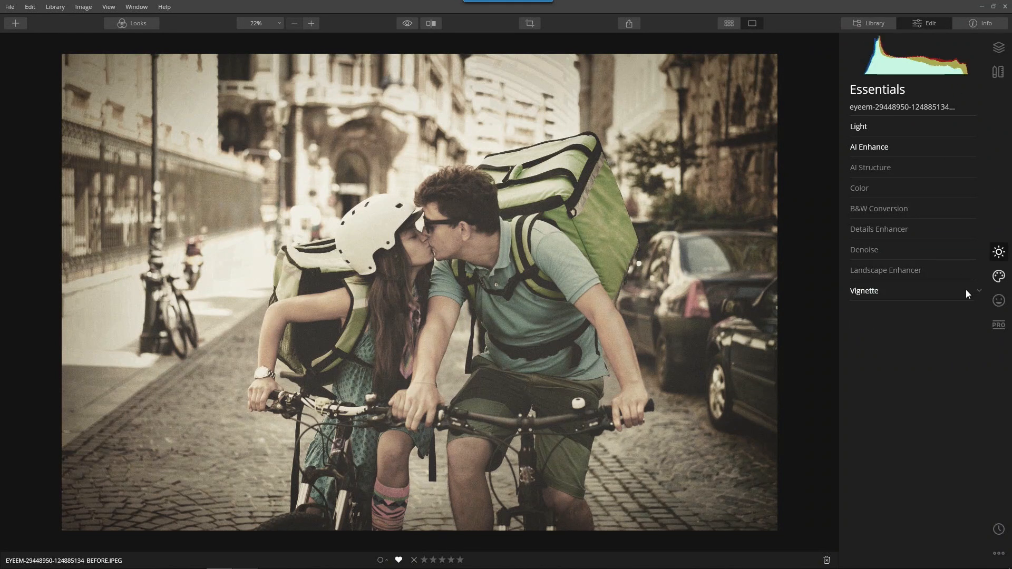
pyautogui.click(999, 531)
pyautogui.scroll(-5, 932, 464)
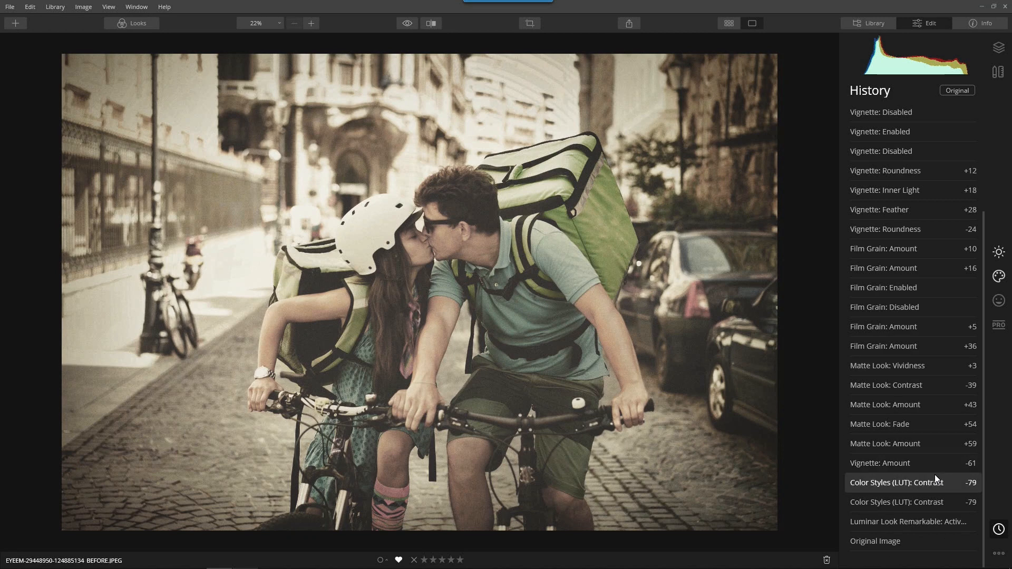
pyautogui.click(907, 547)
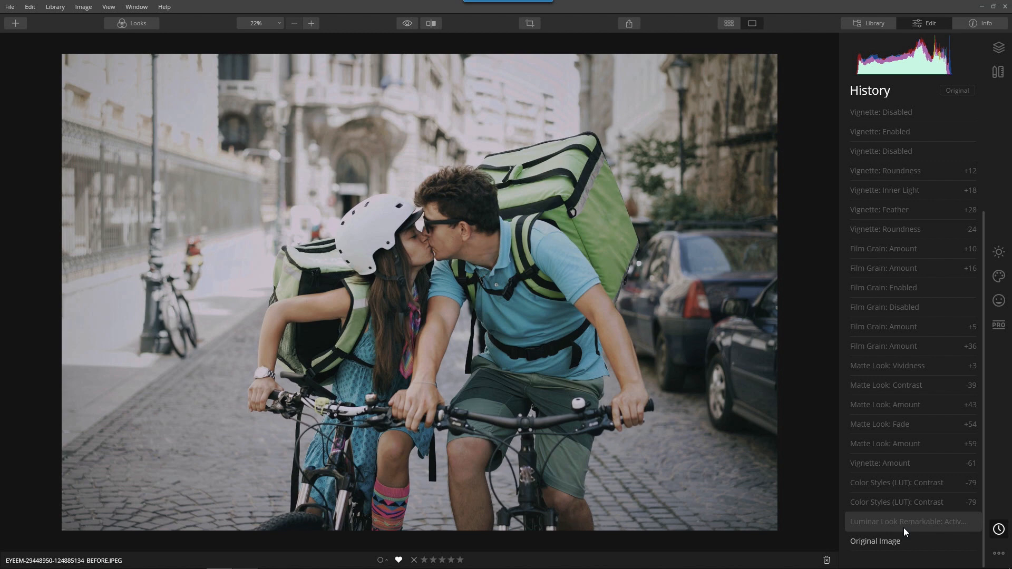
pyautogui.click(134, 18)
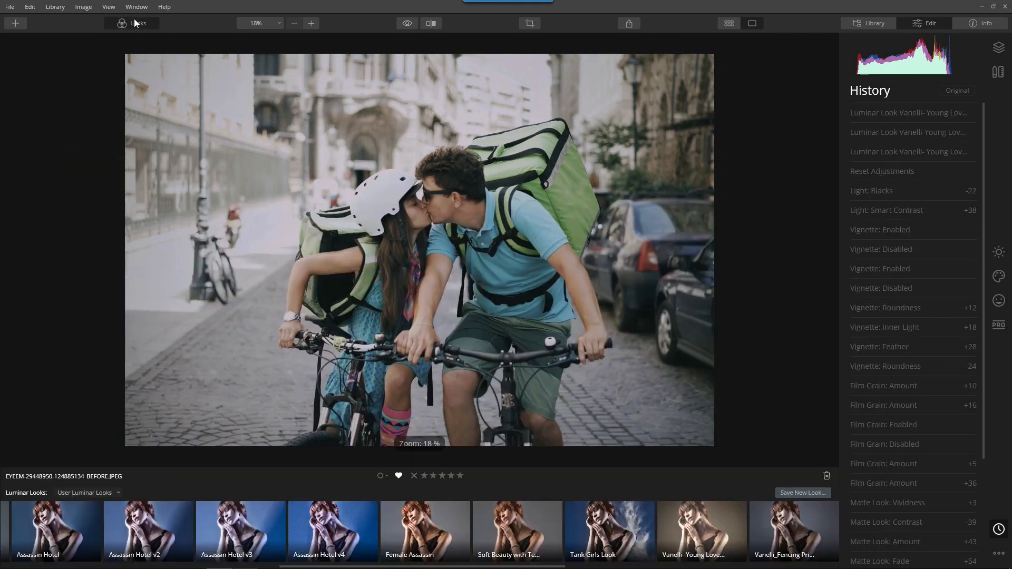
# In the Dramatic collection, try Creative, Enigmatic, Krushed and Mystic, then apply Remarkable.
pyautogui.click(91, 493)
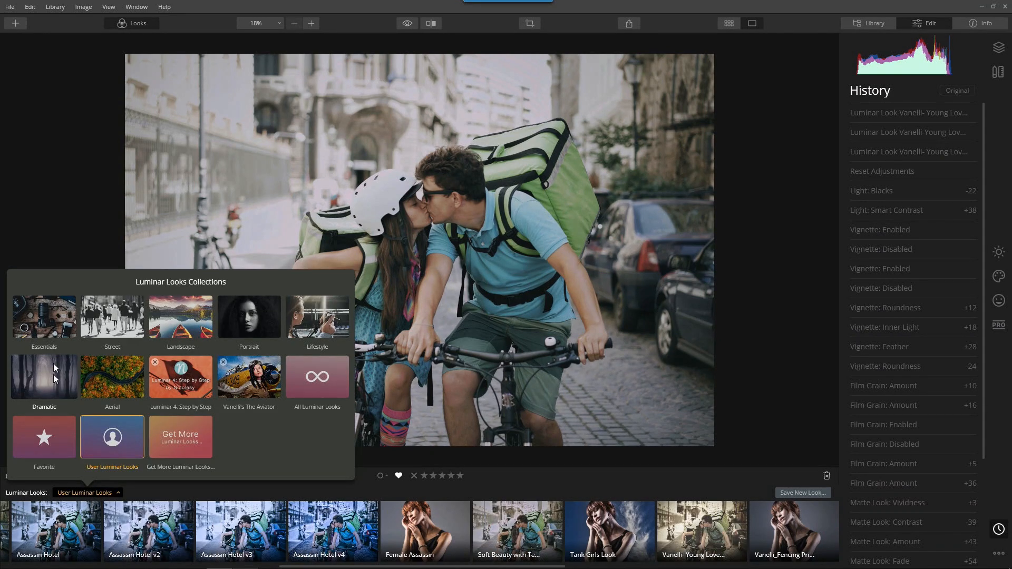
pyautogui.click(53, 377)
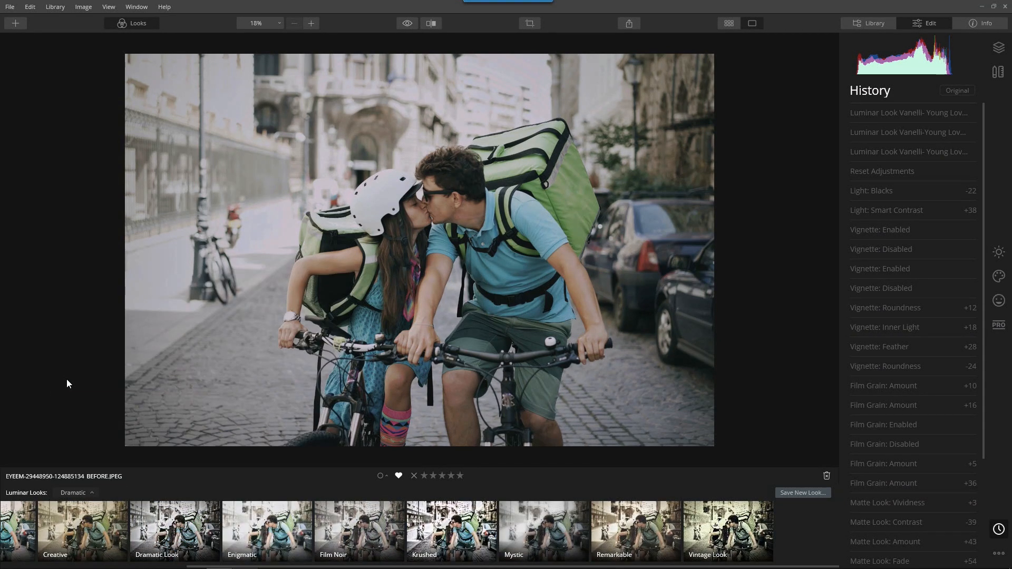
pyautogui.click(72, 532)
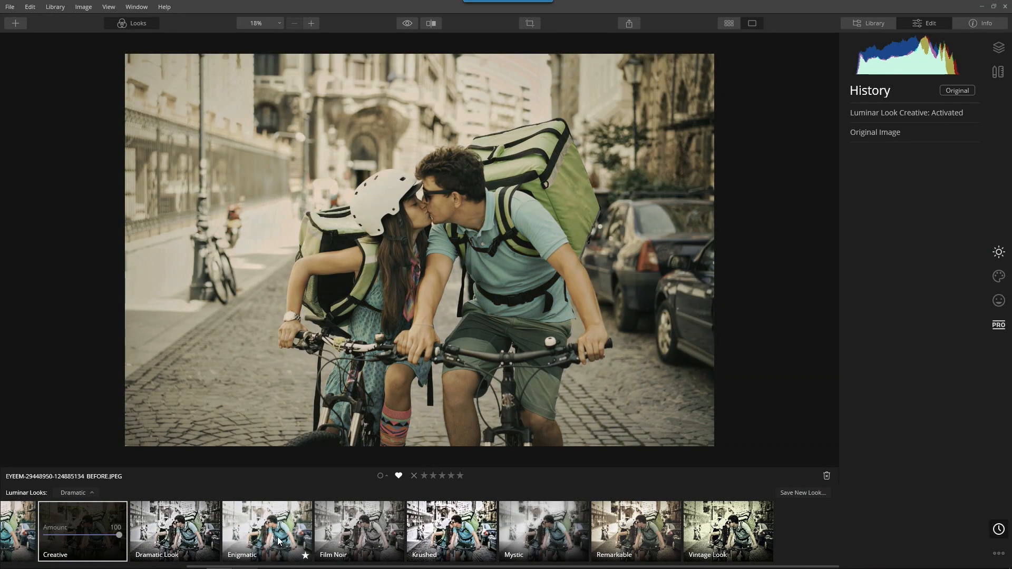
pyautogui.click(277, 538)
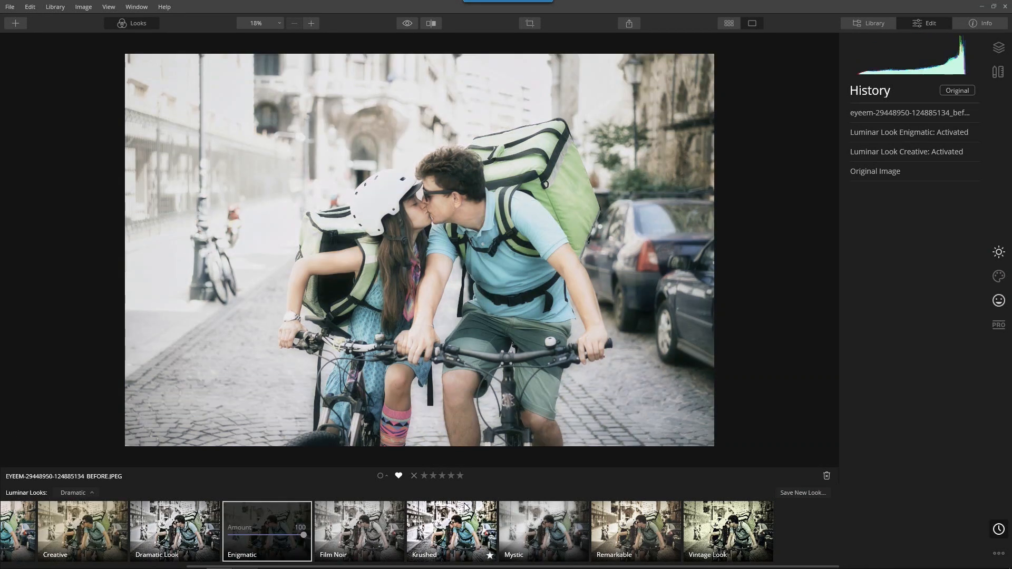
pyautogui.click(464, 505)
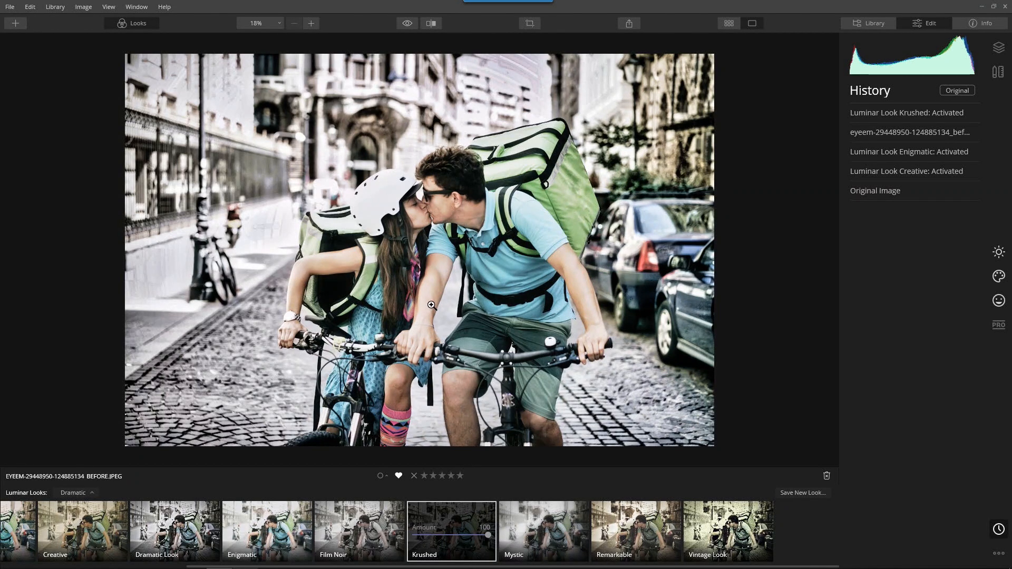
pyautogui.click(536, 517)
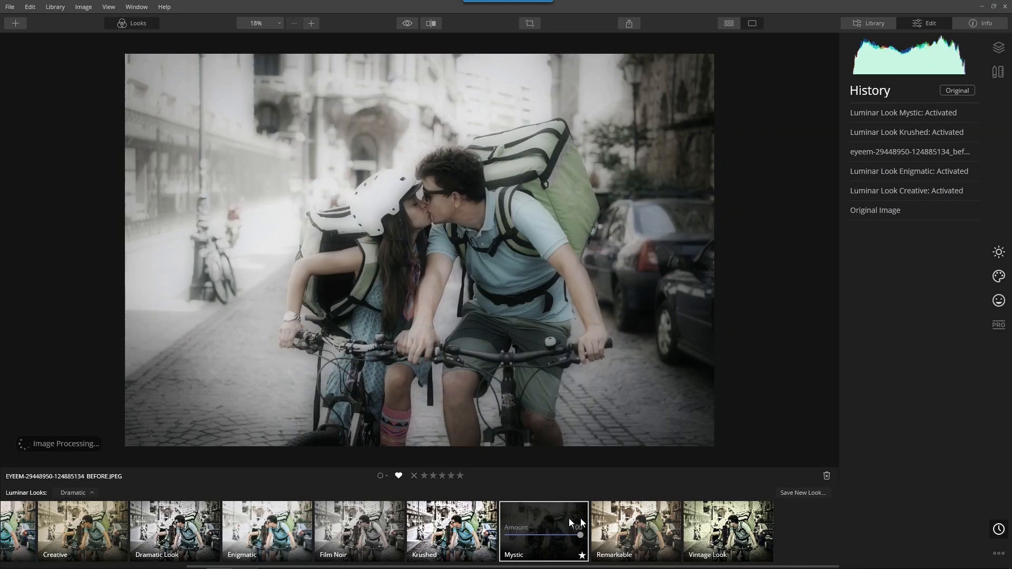
pyautogui.click(634, 517)
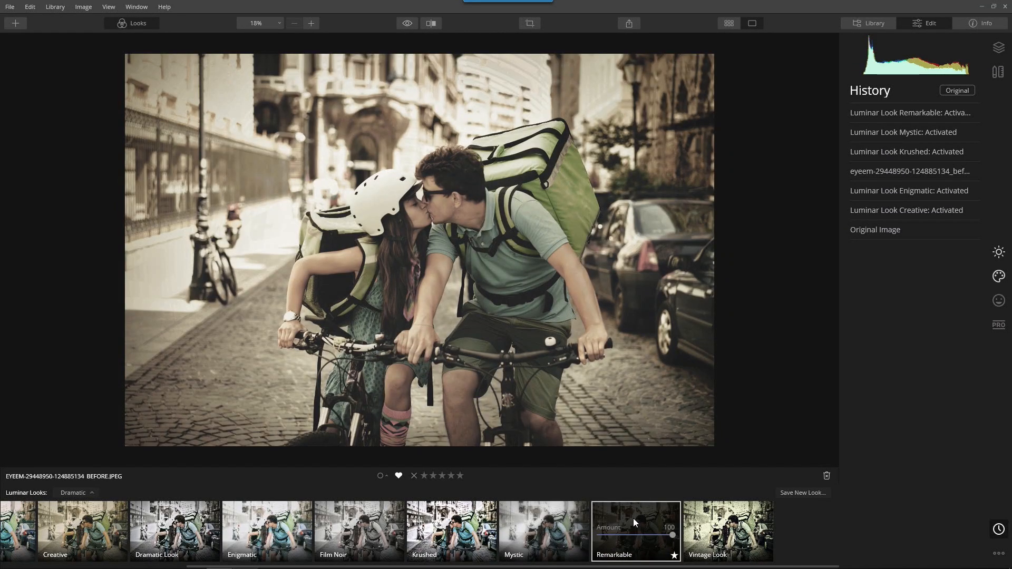
# Compare the Remarkable look with the original photo, then show the Essentials tools.
pyautogui.scroll(1, 634, 517)
pyautogui.scroll(1, 446, 225)
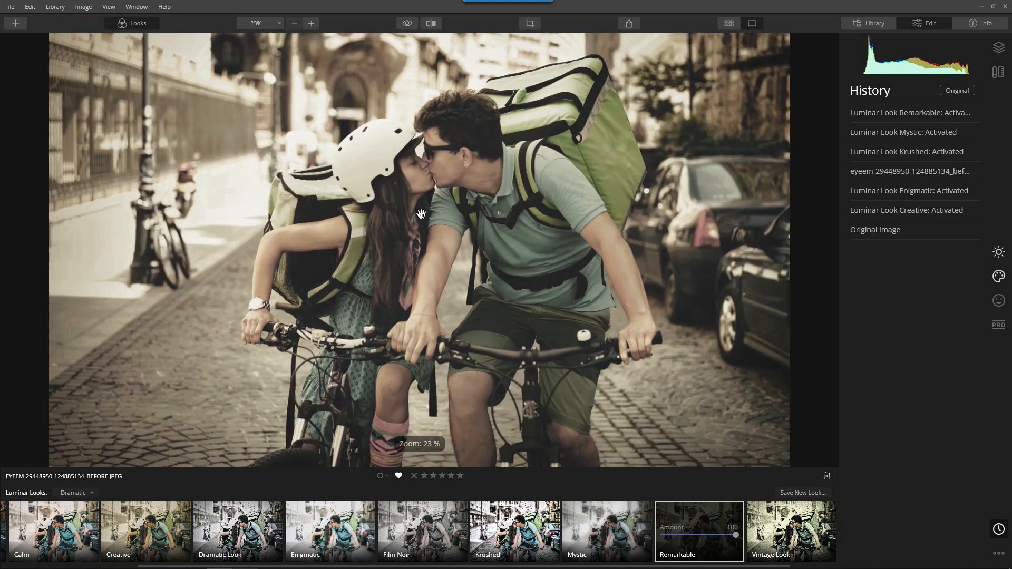
pyautogui.scroll(-1, 470, 253)
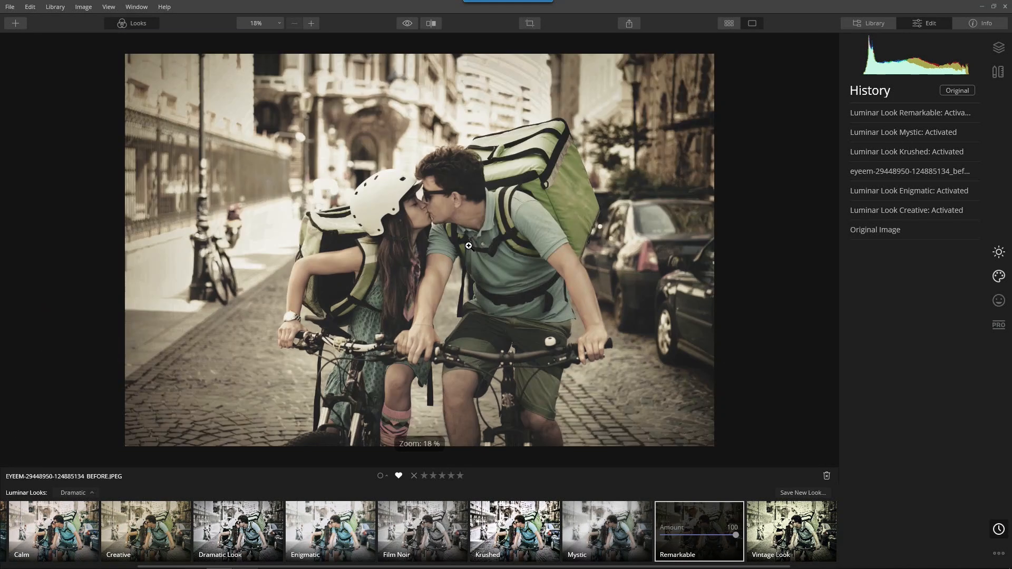
pyautogui.click(410, 23)
pyautogui.click(410, 23)
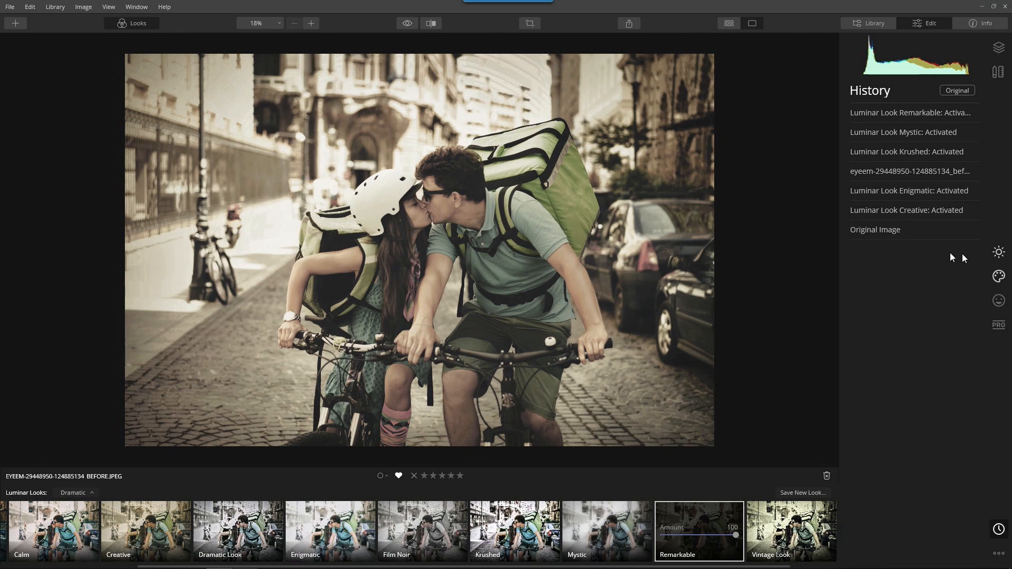
pyautogui.click(999, 254)
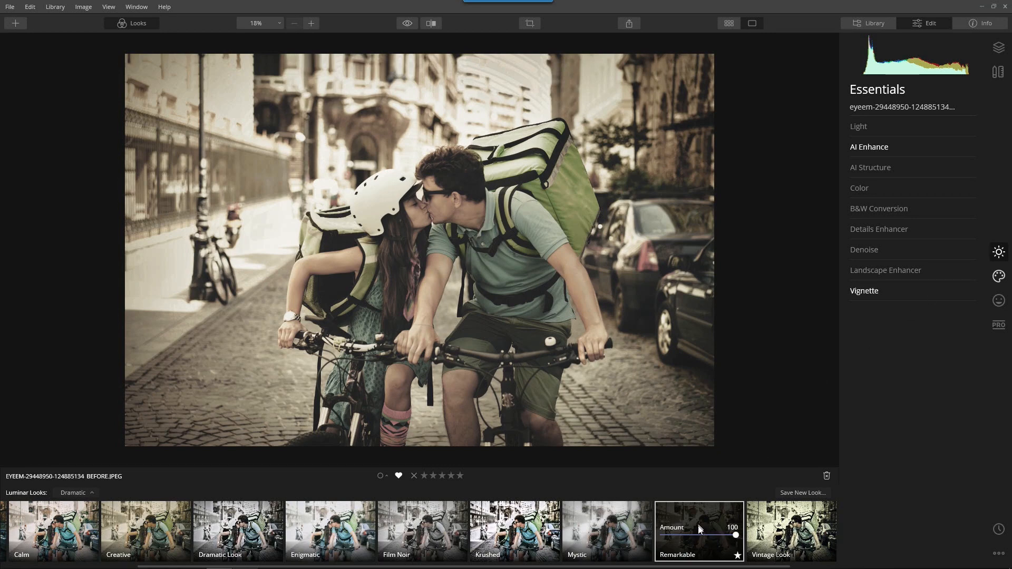
# Hide the Looks strip and compare the photo with AI Enhance (AI Accent 81) off and on.
pyautogui.click(141, 27)
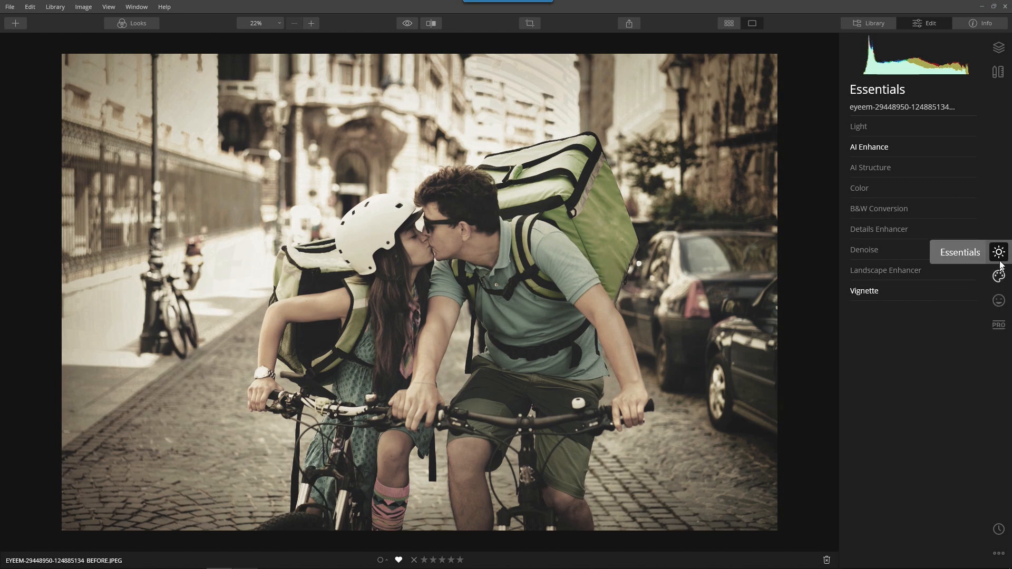
pyautogui.click(882, 147)
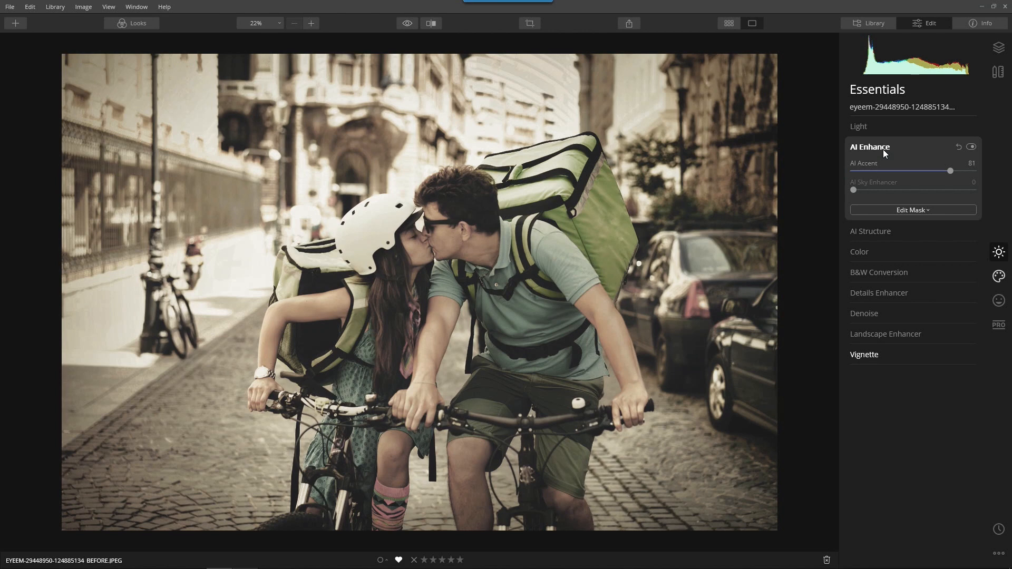
pyautogui.click(970, 149)
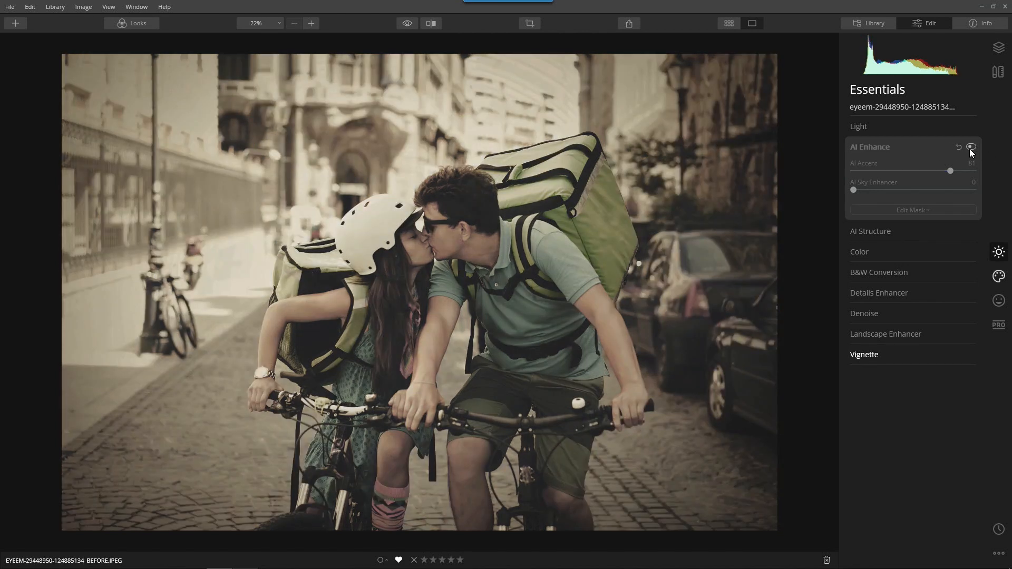
pyautogui.click(970, 149)
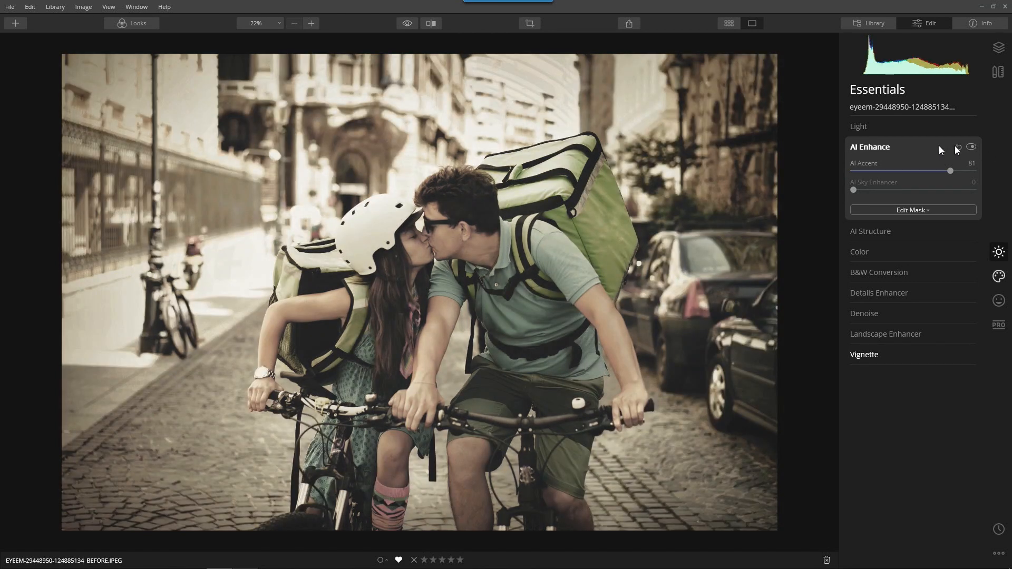
pyautogui.click(875, 149)
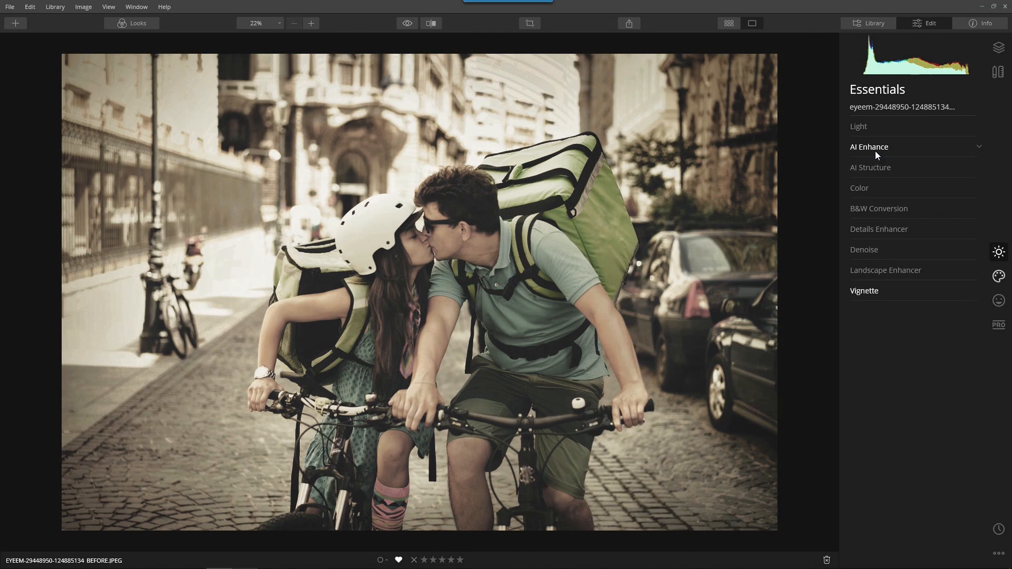
# Compare the photo with the -52 Vignette off and on, then show the Creative tools.
pyautogui.click(887, 292)
pyautogui.click(971, 291)
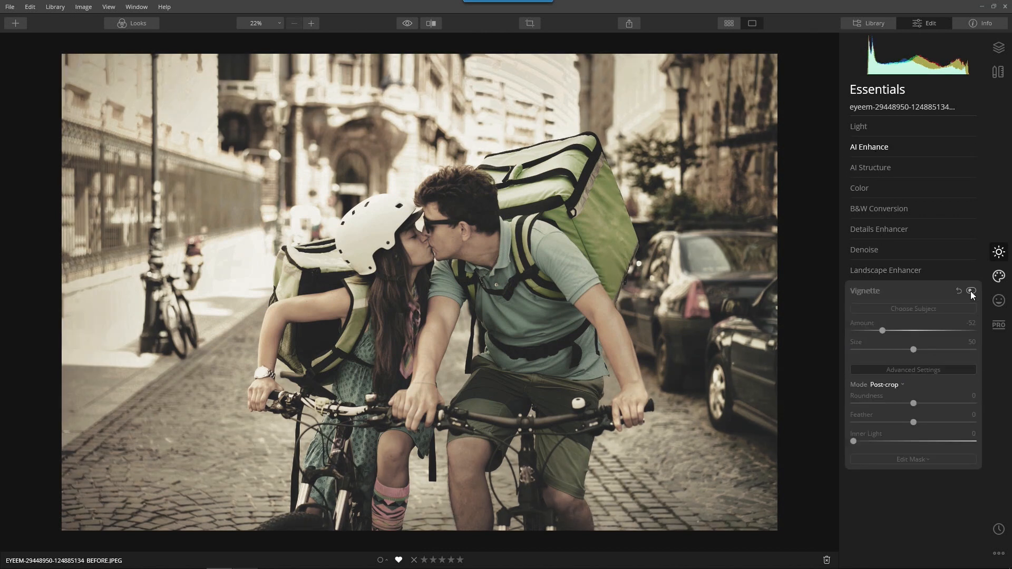
pyautogui.click(970, 291)
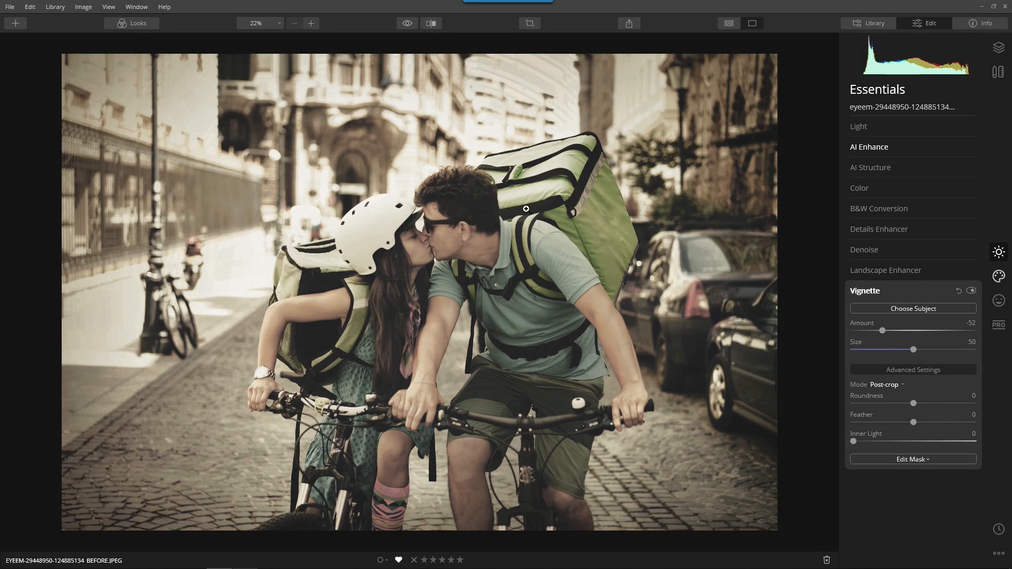
pyautogui.click(867, 291)
pyautogui.click(999, 275)
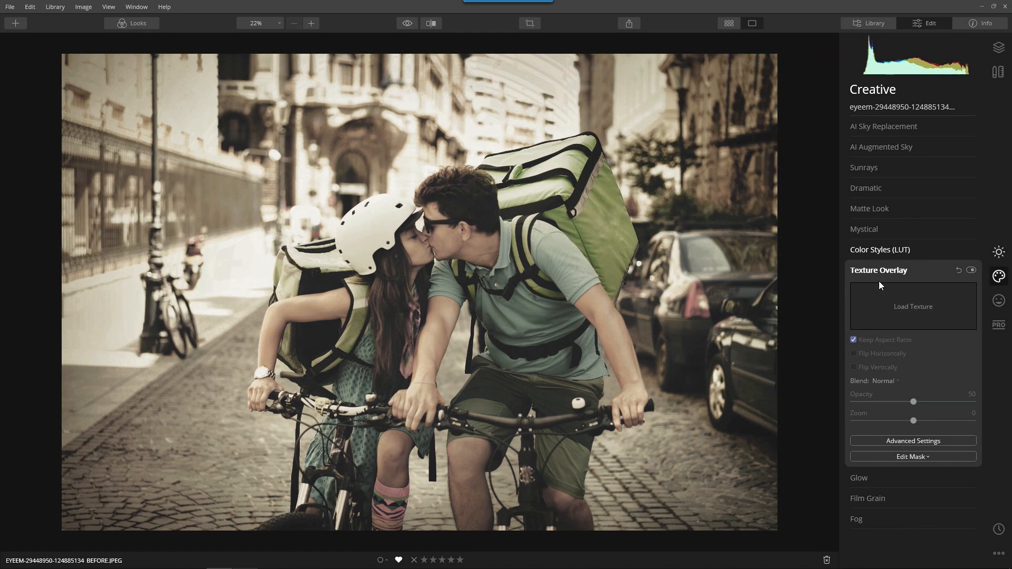
# Review the Wooden Color Style (Amount 100, Contrast -31, Saturation -17) by toggling it off and on.
pyautogui.click(885, 268)
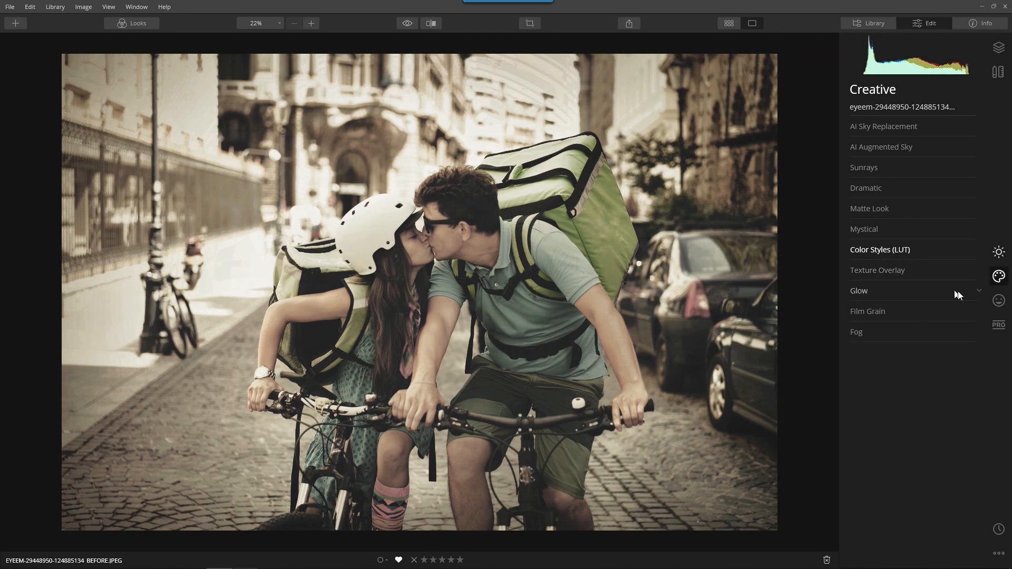
pyautogui.click(880, 251)
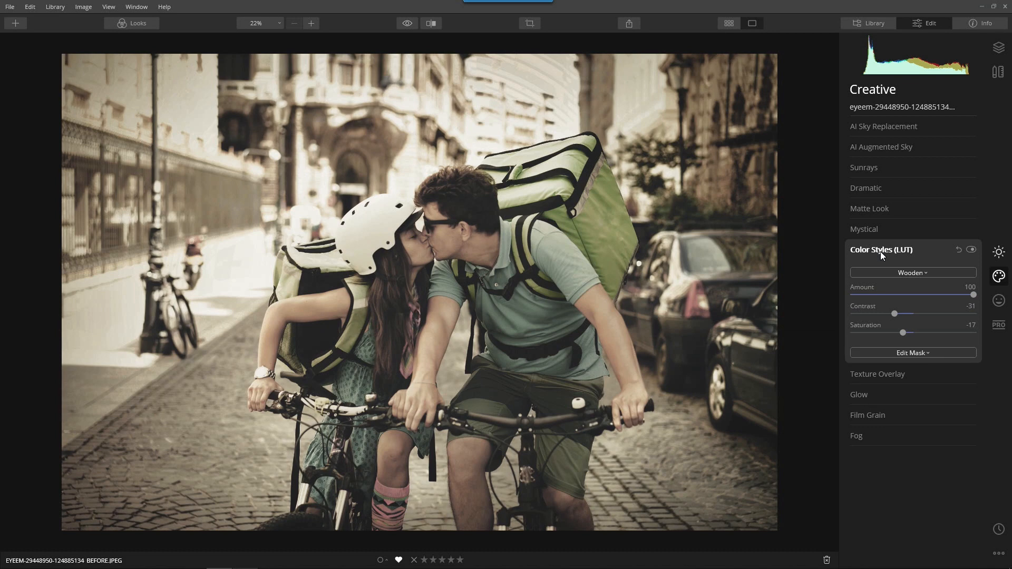
pyautogui.click(971, 249)
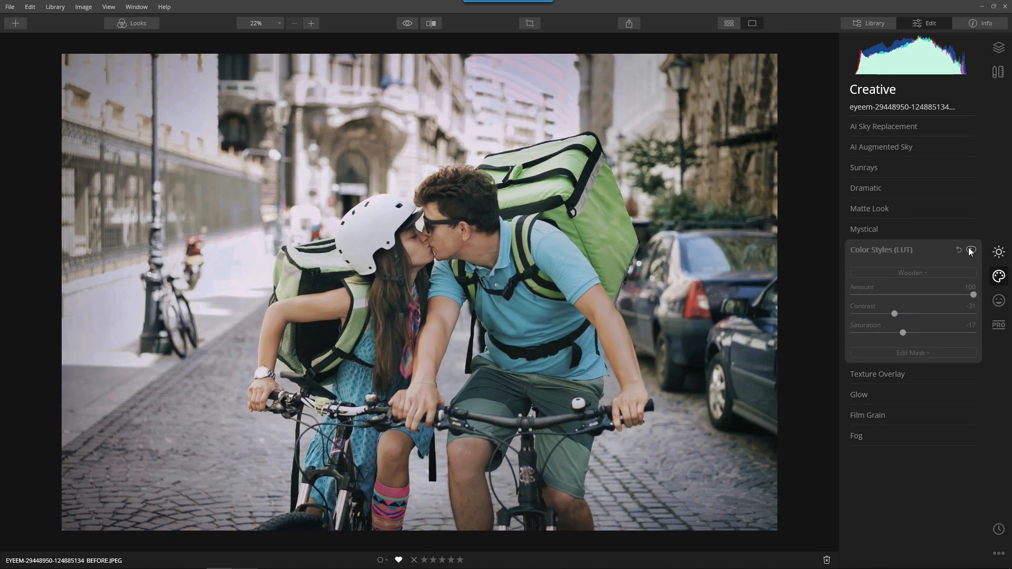
pyautogui.click(971, 250)
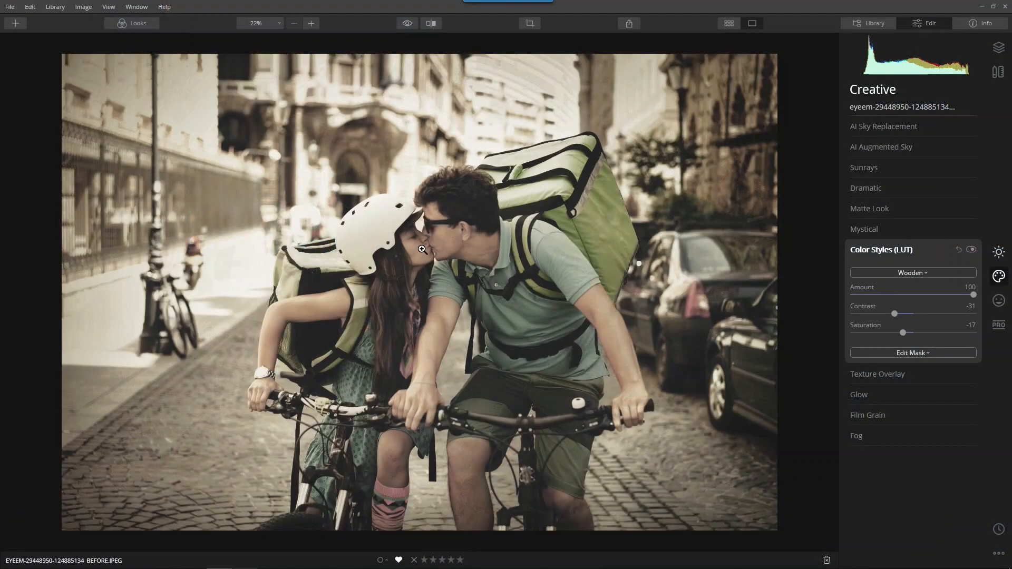
# Add a Matte Look at Amount 54, Fade 69, Contrast -86, plus Film Grain at Amount 10.
pyautogui.click(876, 210)
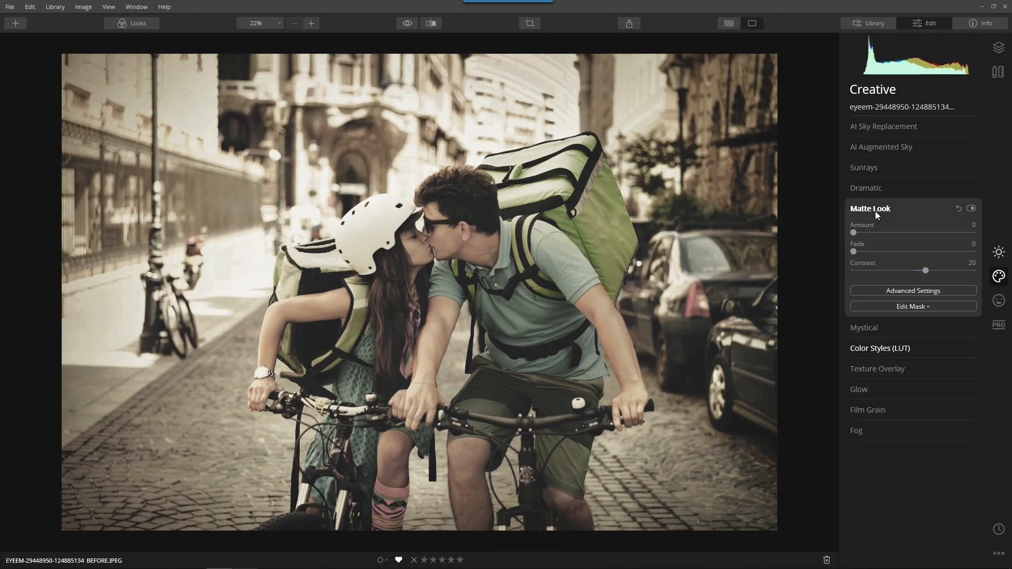
pyautogui.moveTo(851, 232); pyautogui.dragTo(932, 240)
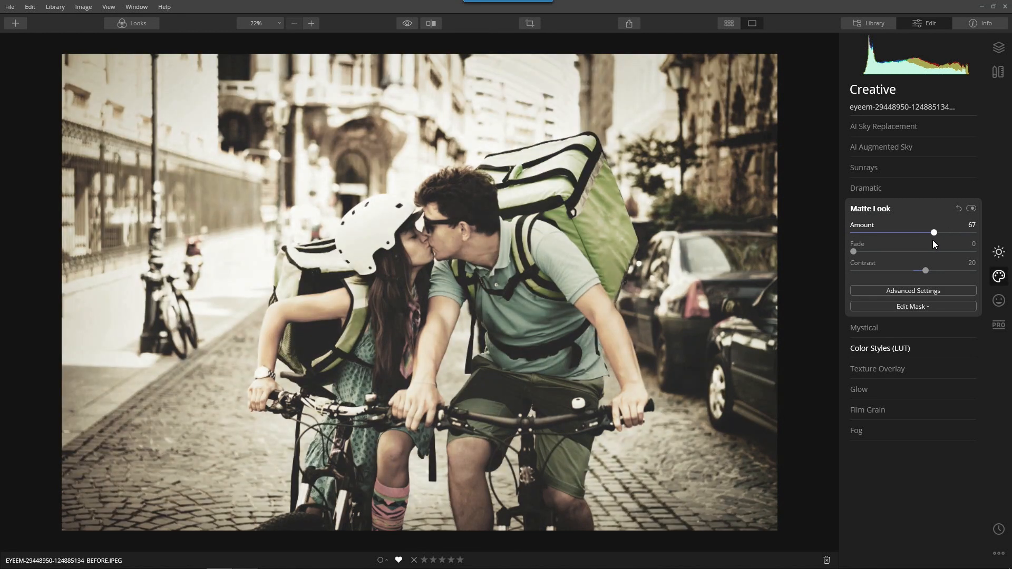
pyautogui.moveTo(854, 252); pyautogui.dragTo(898, 231)
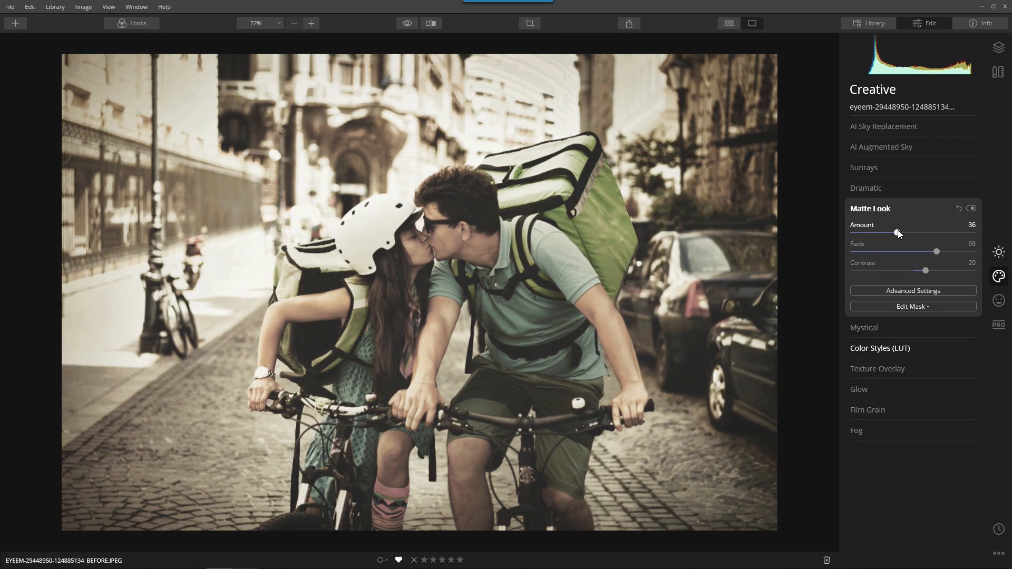
pyautogui.moveTo(924, 271); pyautogui.dragTo(860, 279)
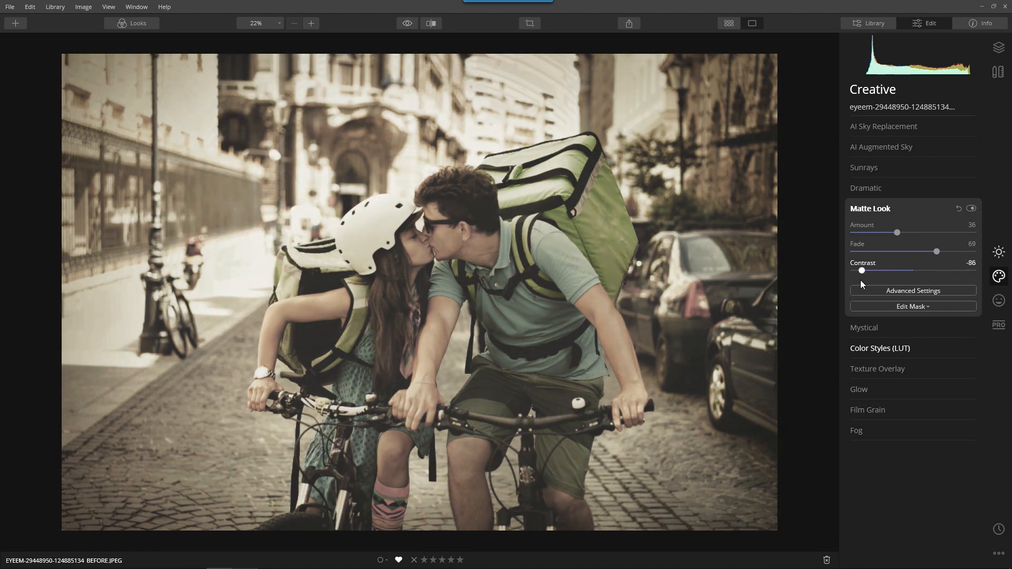
pyautogui.moveTo(896, 237); pyautogui.dragTo(902, 238)
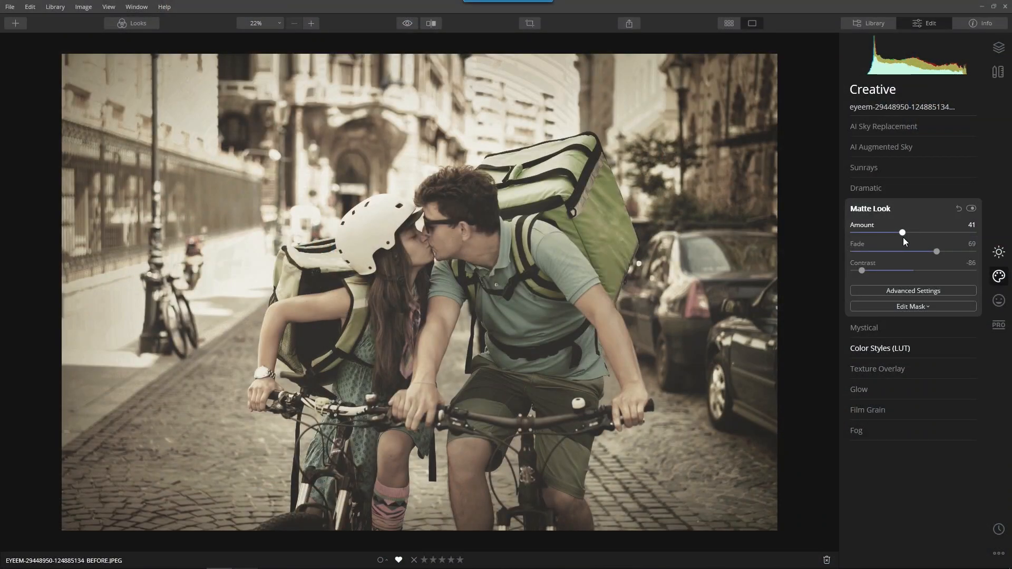
pyautogui.moveTo(902, 232)
pyautogui.mouseDown()
pyautogui.moveTo(927, 236)
pyautogui.moveTo(918, 239)
pyautogui.mouseUp()
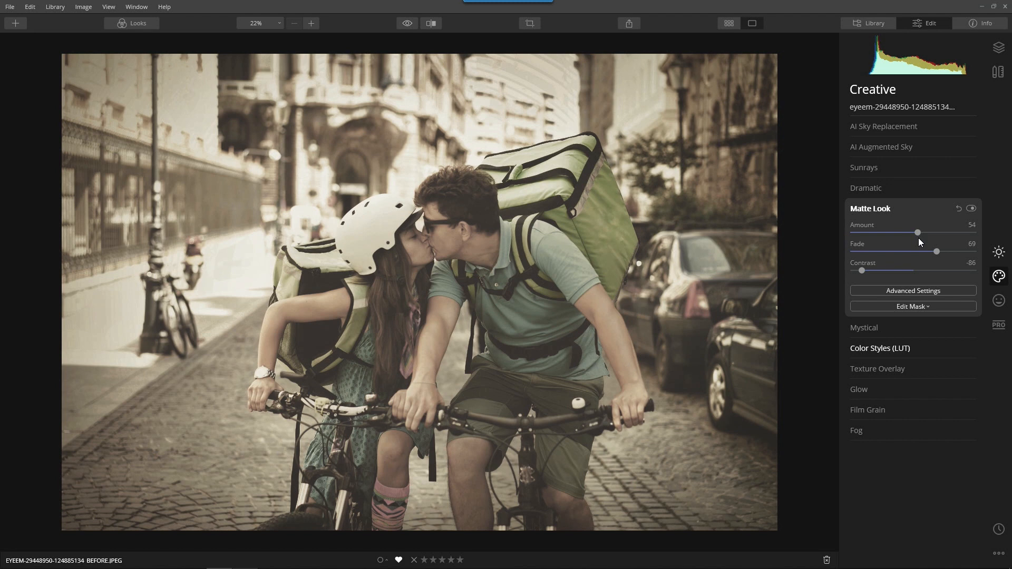
pyautogui.click(887, 410)
pyautogui.moveTo(868, 338)
pyautogui.mouseDown()
pyautogui.moveTo(928, 339)
pyautogui.moveTo(879, 345)
pyautogui.mouseUp()
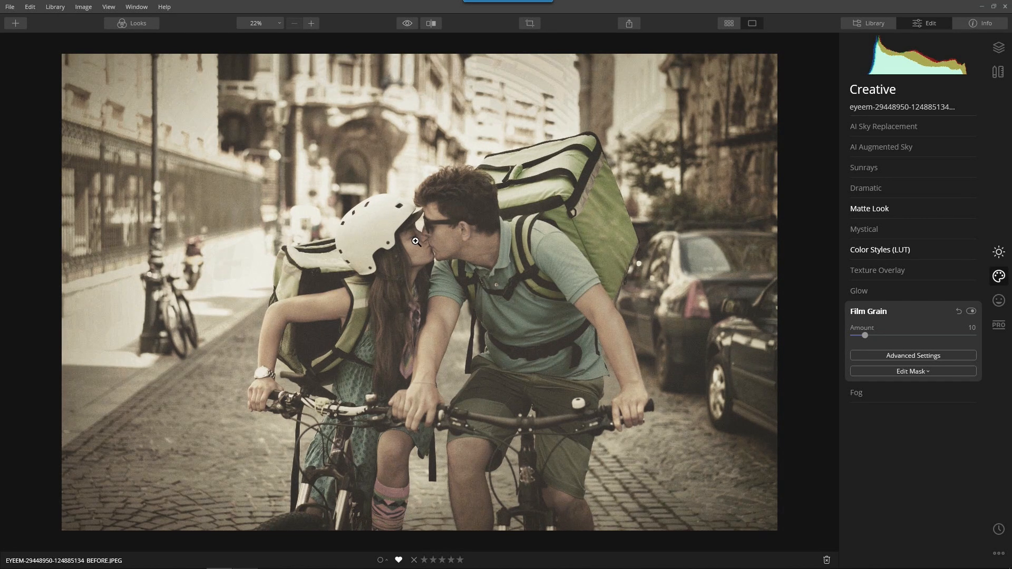
pyautogui.click(431, 235)
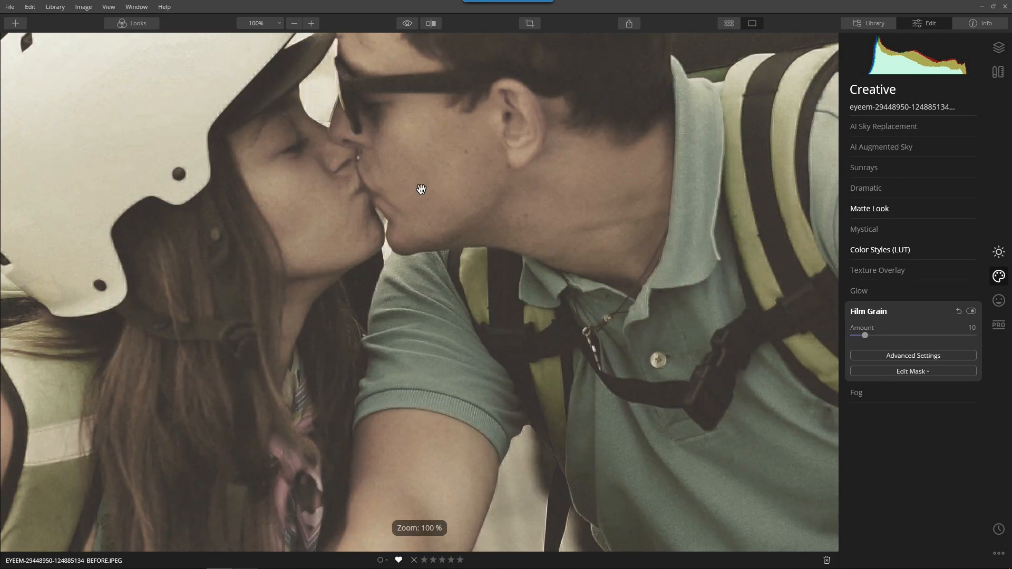
pyautogui.moveTo(240, 159); pyautogui.dragTo(519, 253)
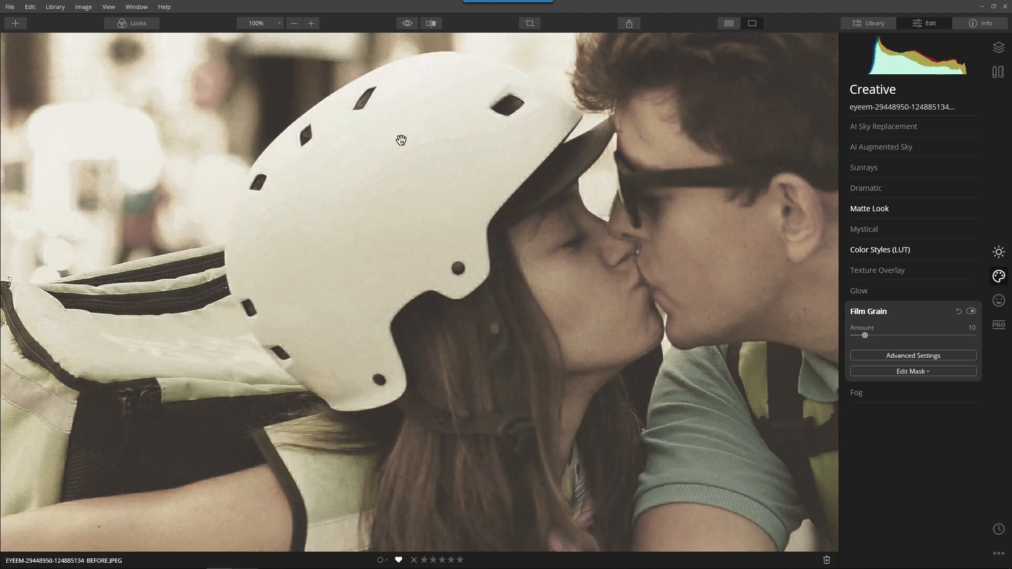
pyautogui.click(529, 220)
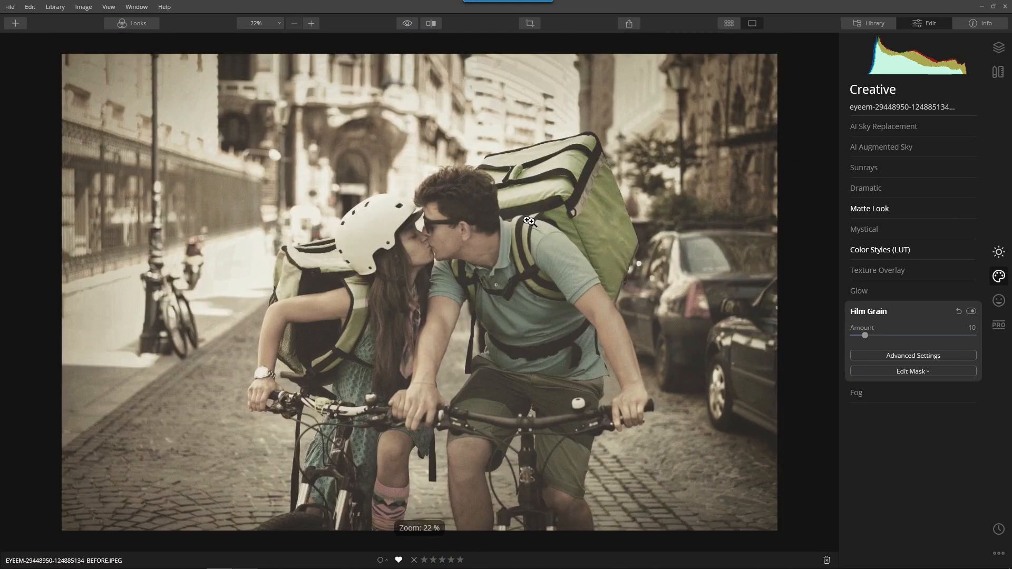
pyautogui.click(875, 309)
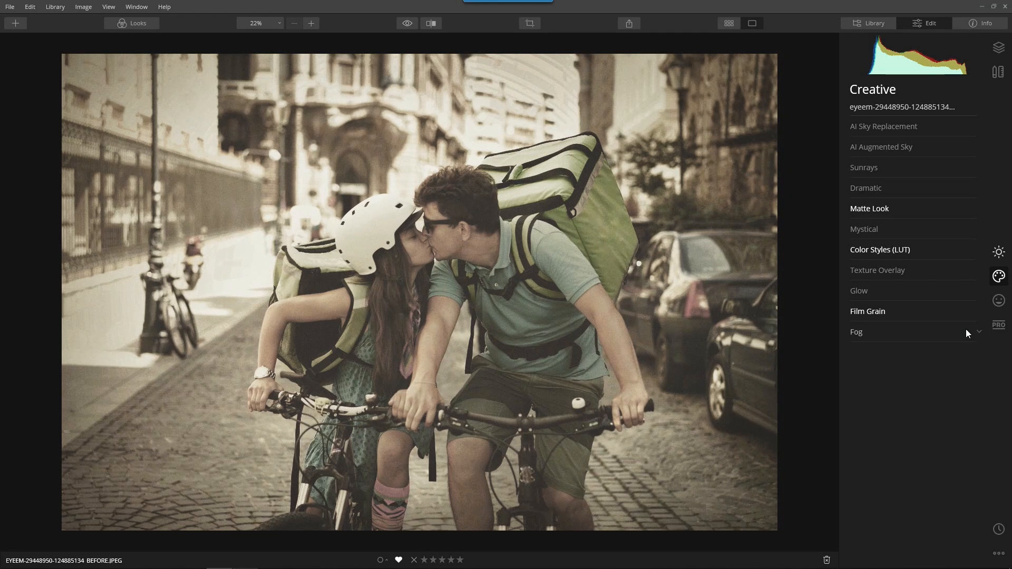
# Set the Details Enhancer to Small 29, Medium 16 and Large 11.
pyautogui.click(999, 253)
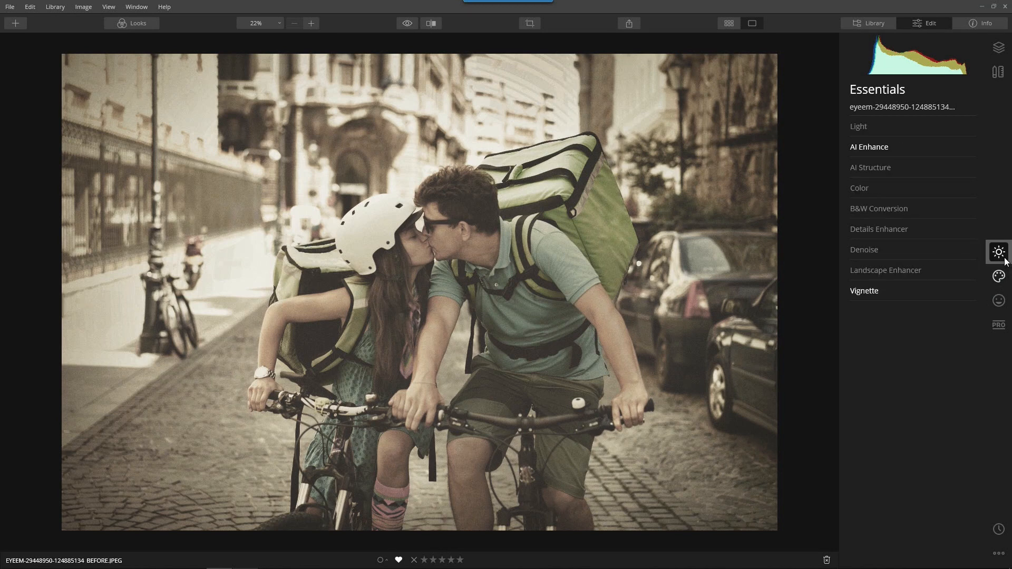
pyautogui.click(897, 231)
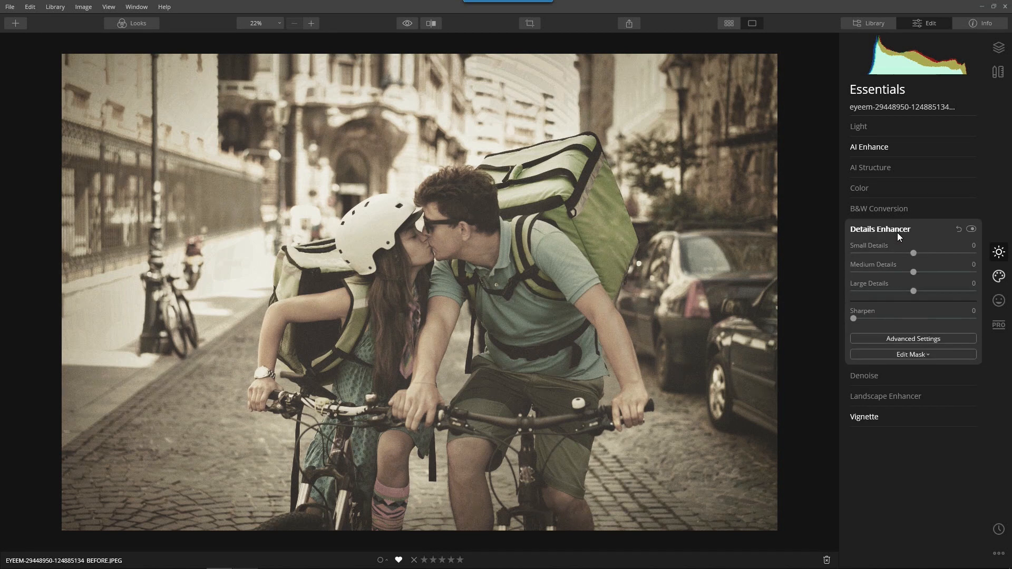
pyautogui.moveTo(914, 251); pyautogui.dragTo(922, 274)
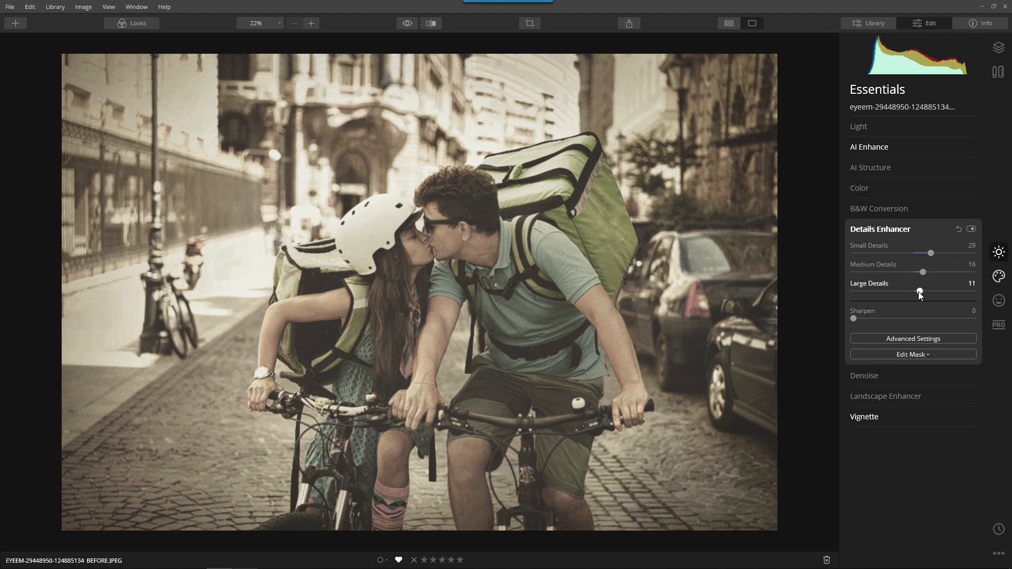
# Compare detail enhancement off and on, including zoomed in on the man's shoulder.
pyautogui.click(971, 229)
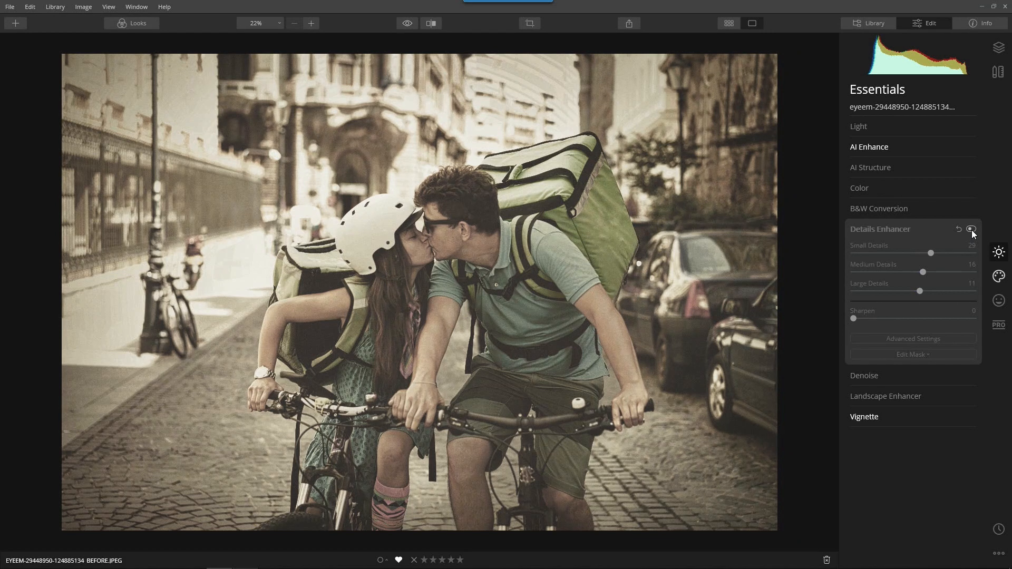
pyautogui.click(971, 230)
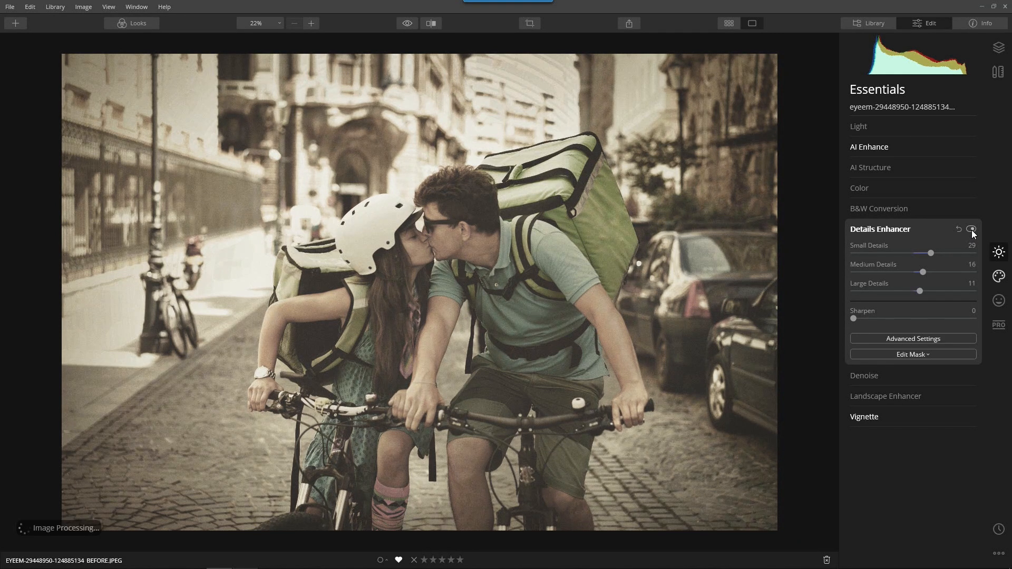
pyautogui.click(552, 248)
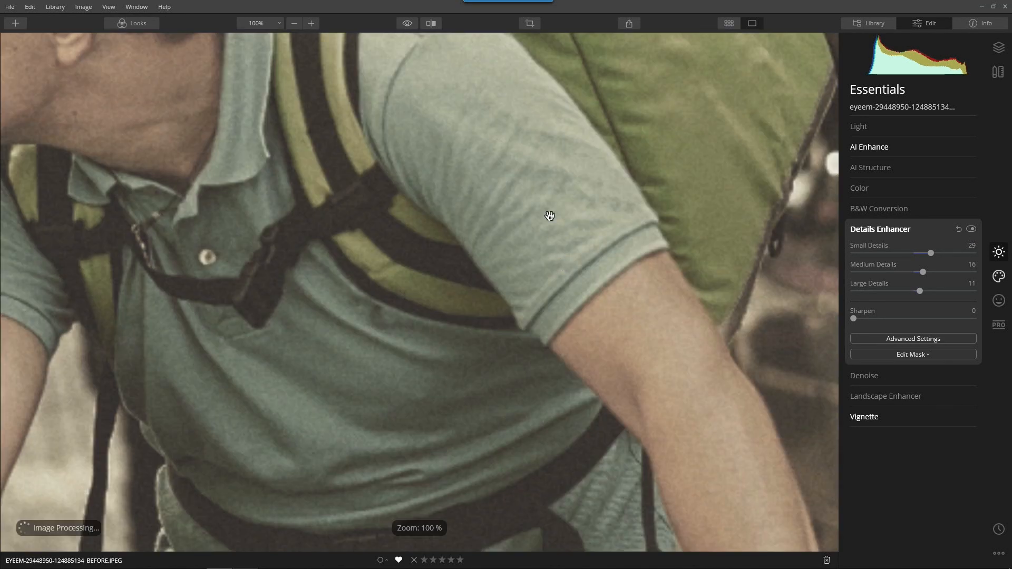
pyautogui.click(971, 230)
pyautogui.click(973, 229)
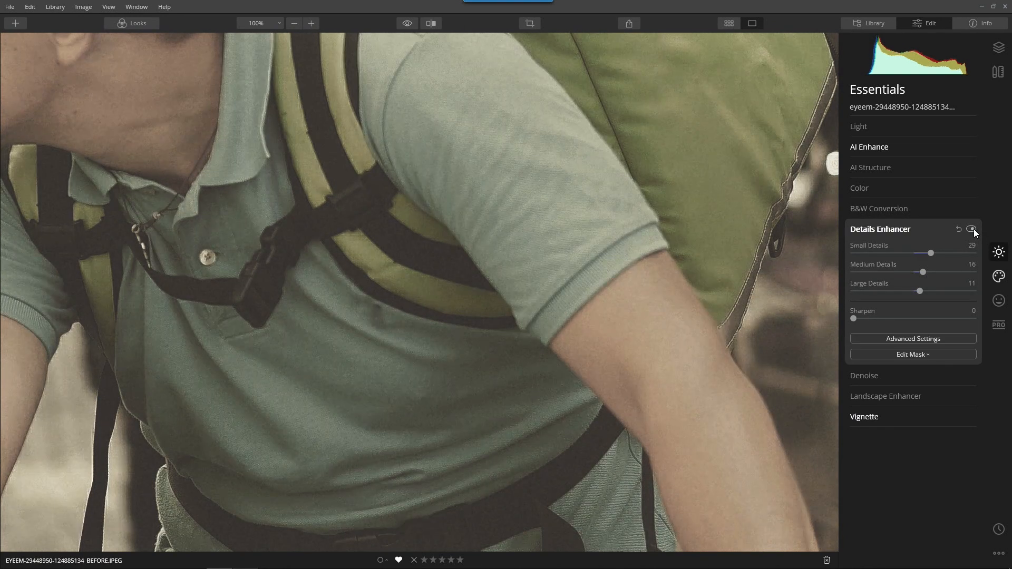
pyautogui.click(630, 226)
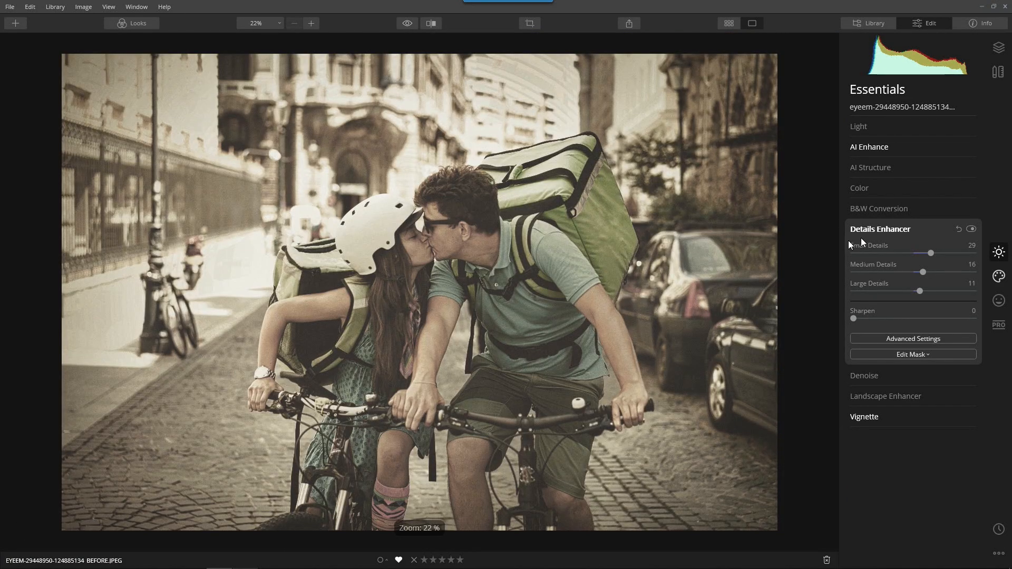
pyautogui.click(870, 226)
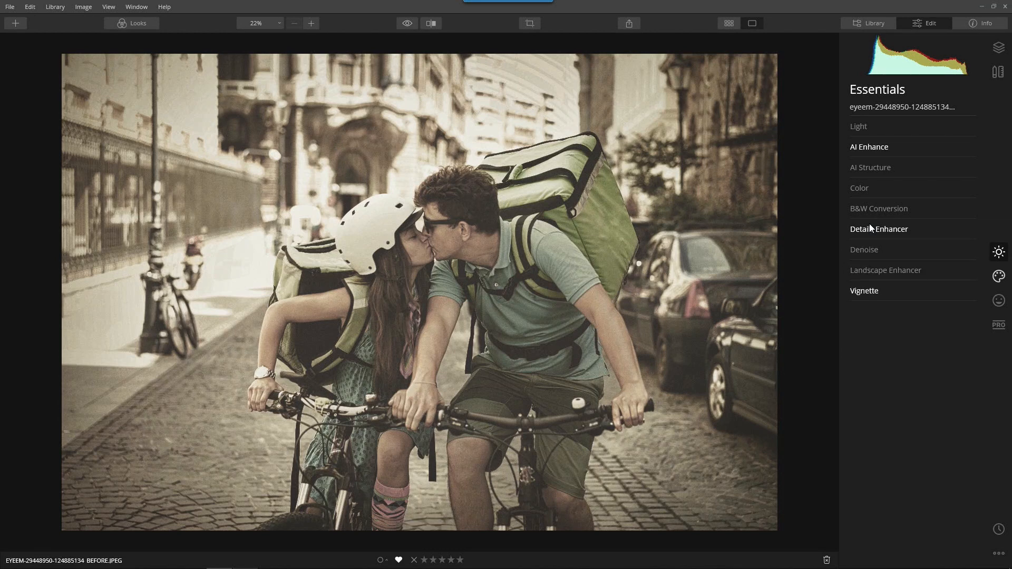
# Add a soft dark vignette: Amount -60, Size 27, Roundness -11, Feather 47, Inner Light 13.
pyautogui.click(876, 288)
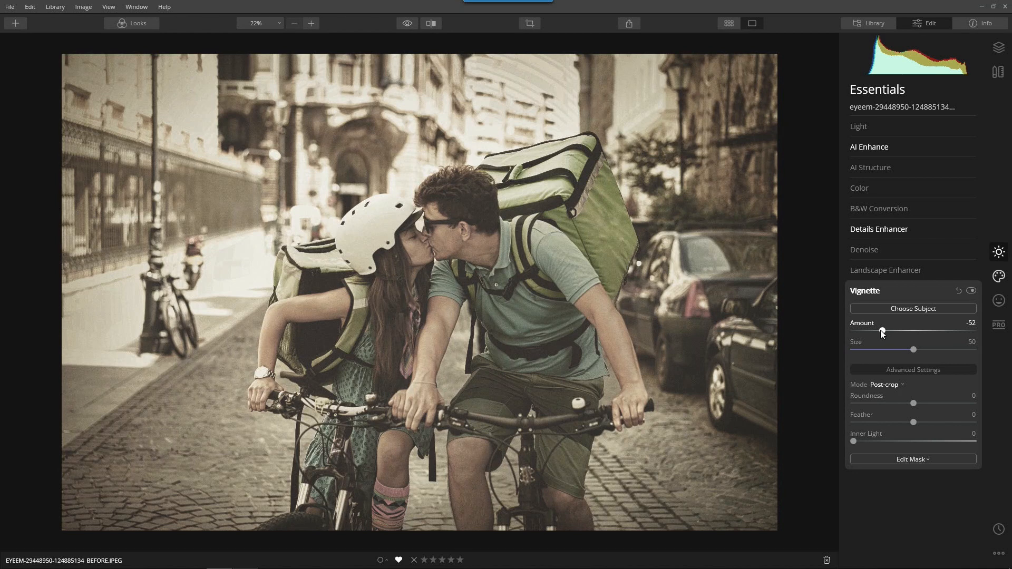
pyautogui.moveTo(878, 330); pyautogui.dragTo(887, 359)
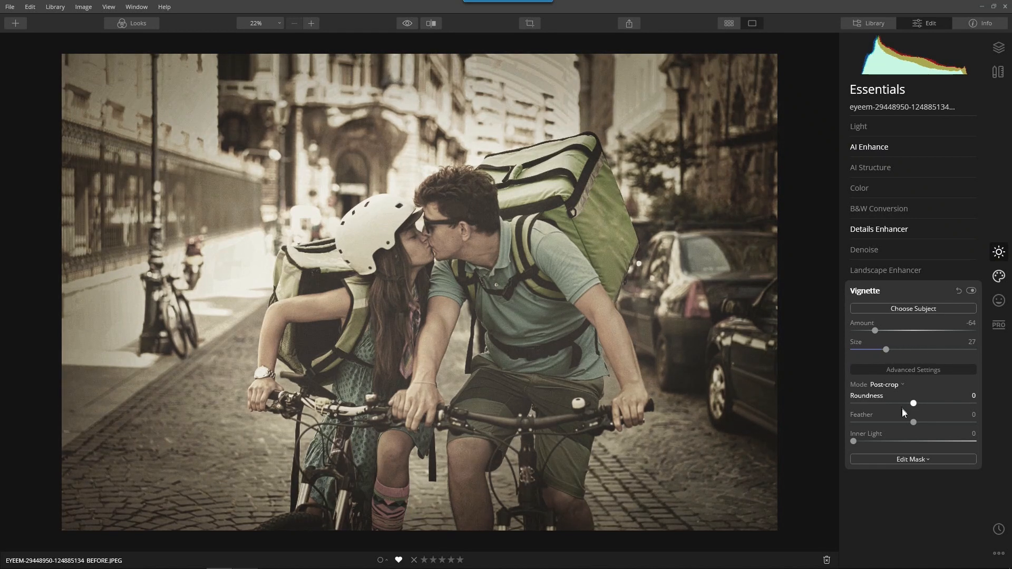
pyautogui.moveTo(913, 422)
pyautogui.mouseDown()
pyautogui.moveTo(941, 425)
pyautogui.moveTo(937, 403)
pyautogui.moveTo(903, 400)
pyautogui.moveTo(939, 404)
pyautogui.moveTo(908, 405)
pyautogui.mouseUp()
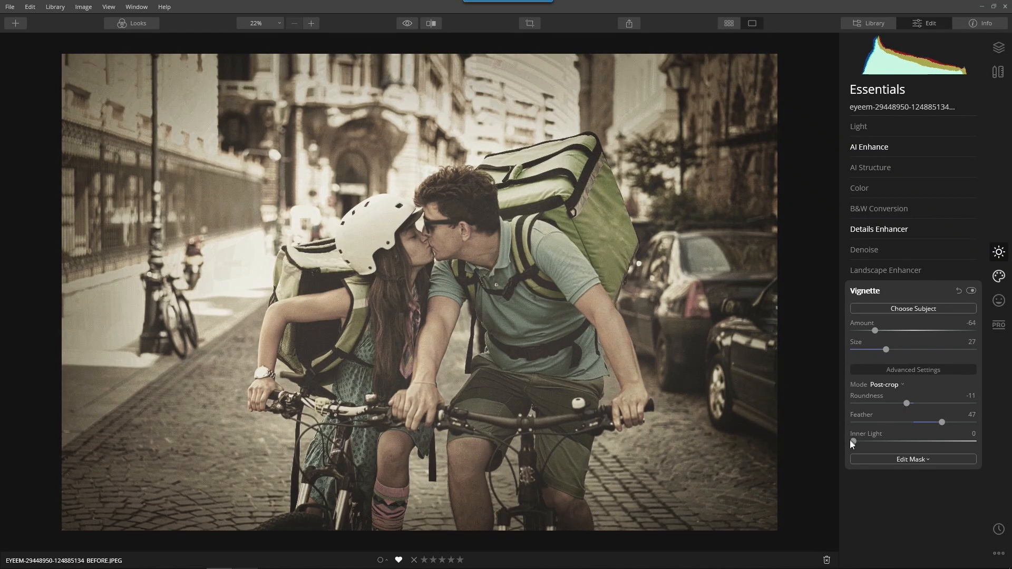
pyautogui.moveTo(851, 441)
pyautogui.mouseDown()
pyautogui.moveTo(965, 468)
pyautogui.moveTo(877, 460)
pyautogui.moveTo(997, 461)
pyautogui.moveTo(839, 451)
pyautogui.moveTo(865, 448)
pyautogui.mouseUp()
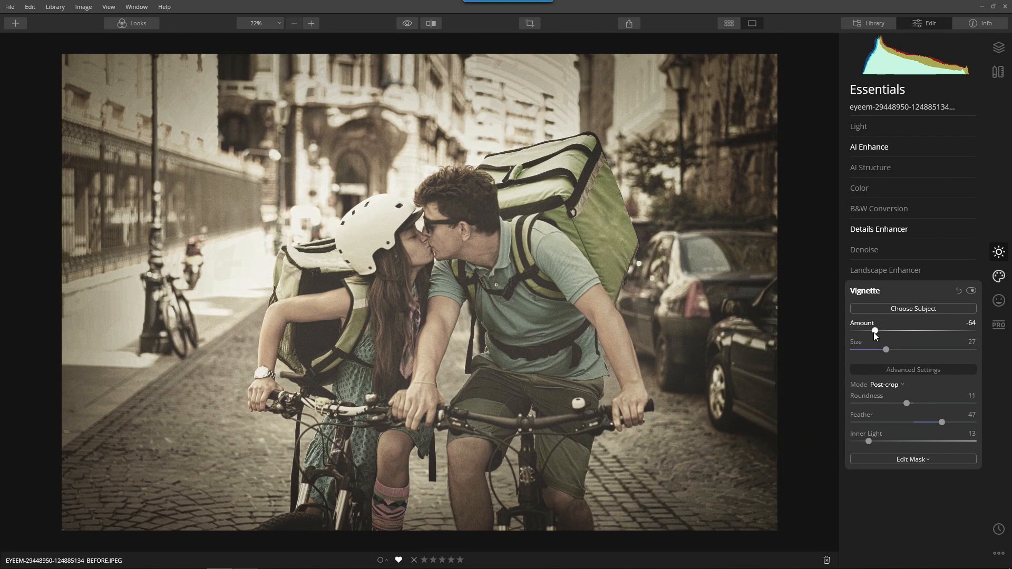
pyautogui.moveTo(872, 336); pyautogui.dragTo(874, 339)
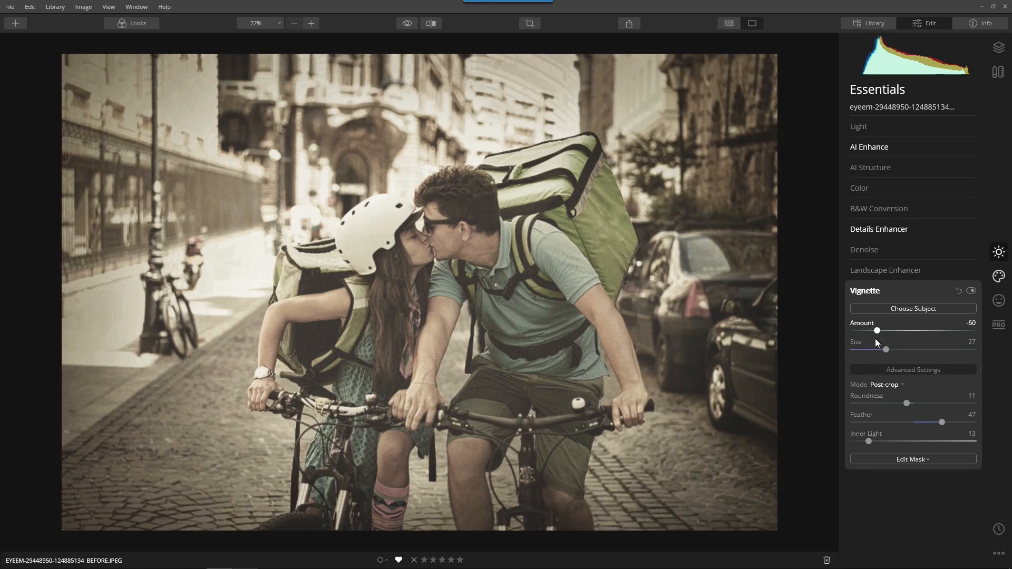
pyautogui.click(972, 289)
pyautogui.click(972, 290)
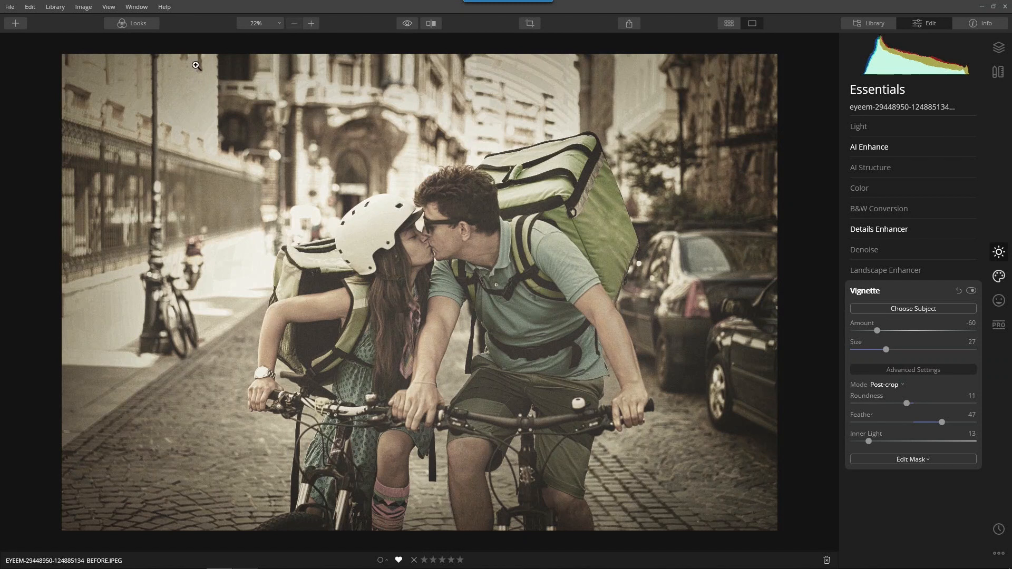
pyautogui.click(862, 293)
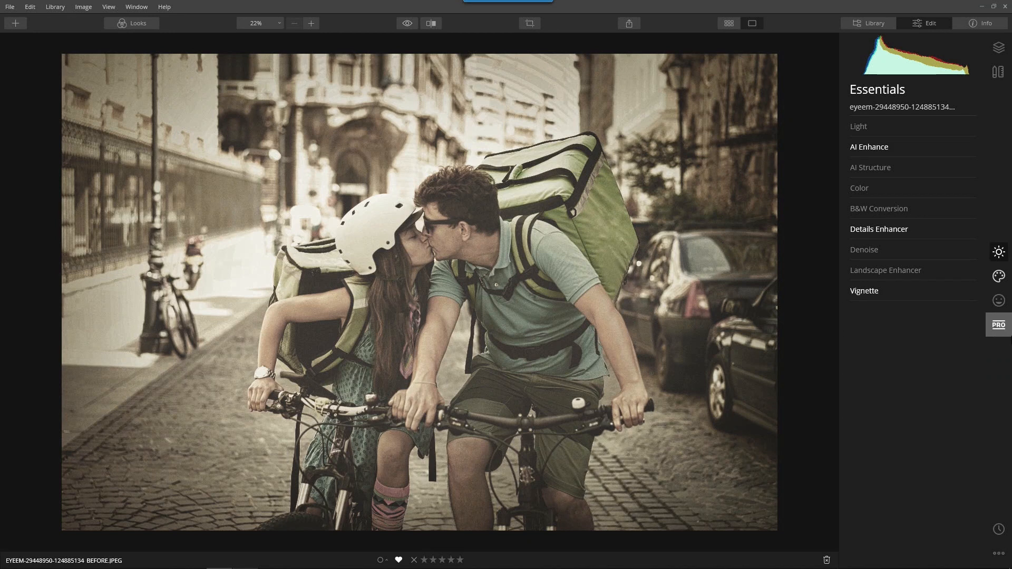
# Add an Adjustable Gradient from the Professional tools and darken its top half's exposure.
pyautogui.click(998, 325)
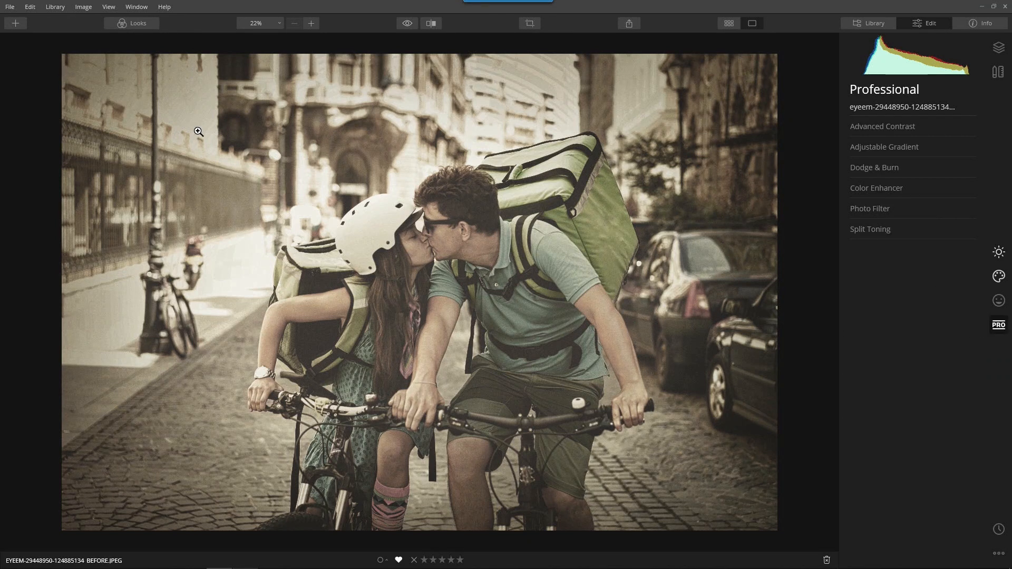
pyautogui.click(908, 147)
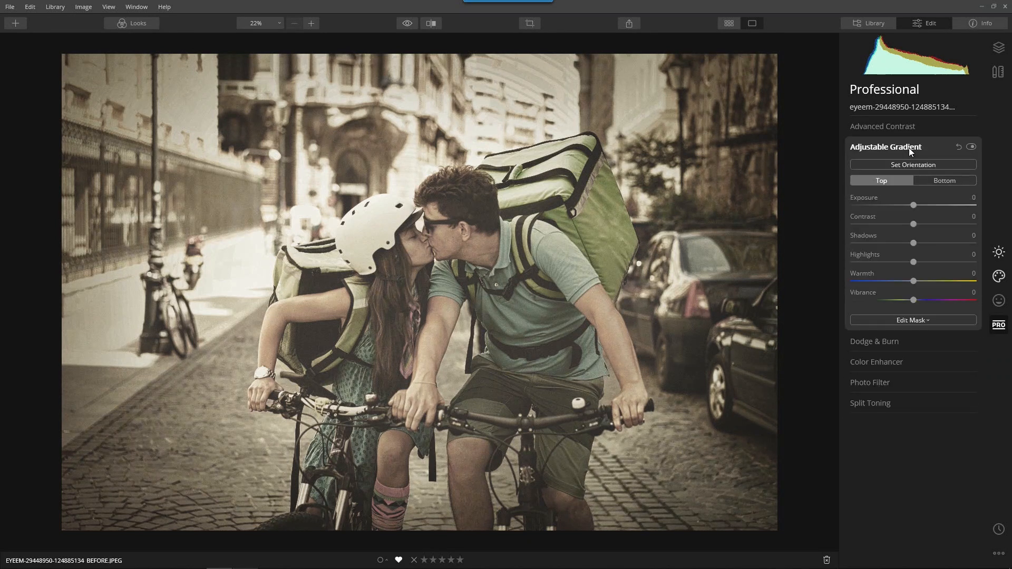
pyautogui.click(949, 178)
pyautogui.click(890, 179)
pyautogui.moveTo(915, 204); pyautogui.dragTo(881, 206)
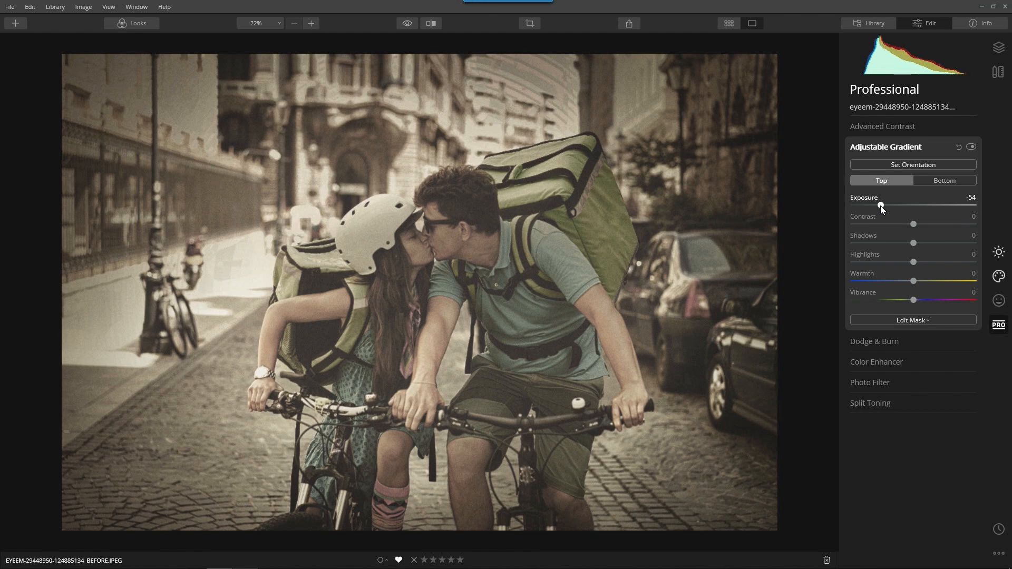
# Rotate the gradient 90°, shift it left, widen its blend, and set Exposure to -41.
pyautogui.click(904, 162)
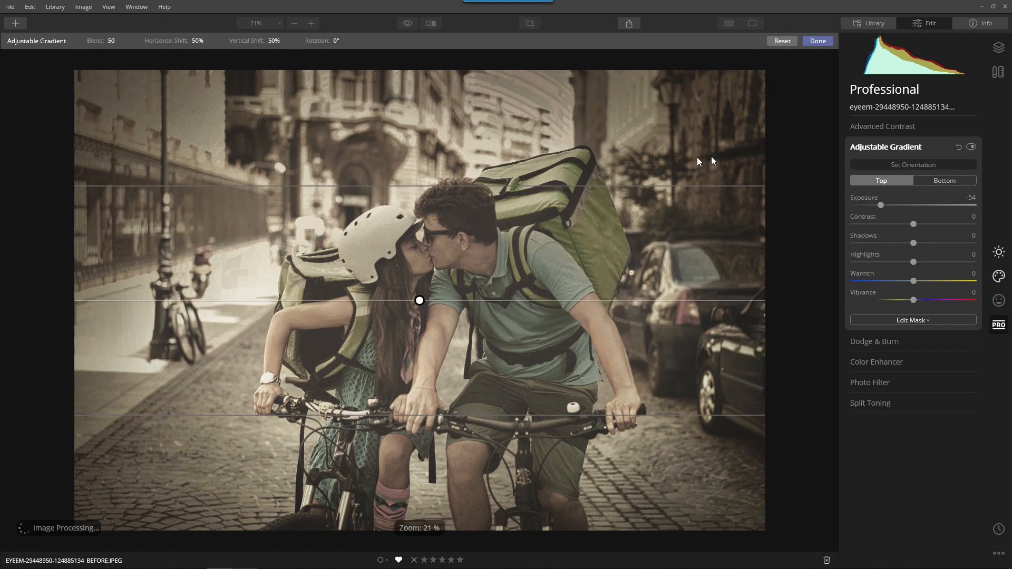
pyautogui.moveTo(384, 305); pyautogui.dragTo(415, 388)
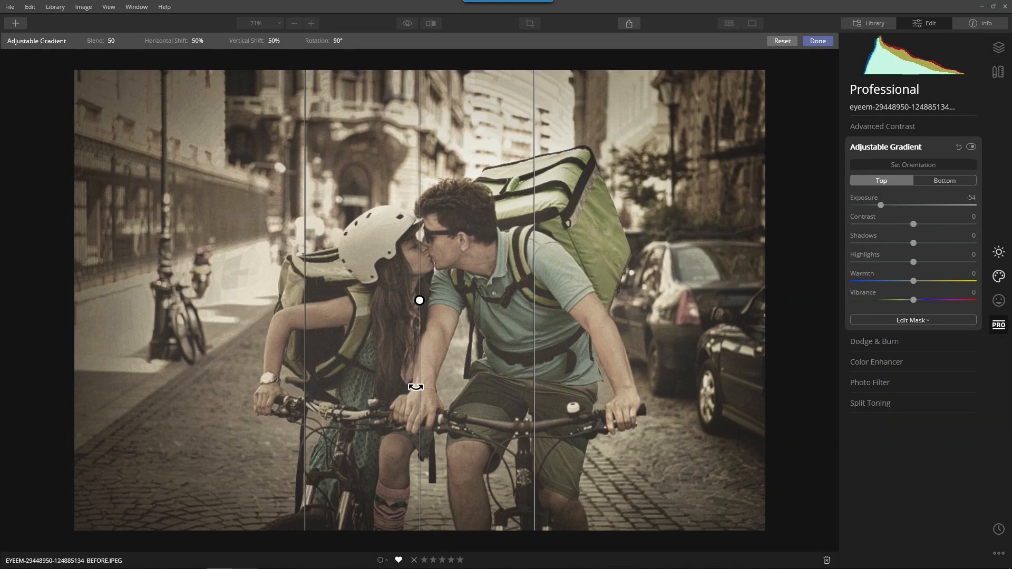
pyautogui.moveTo(421, 302); pyautogui.dragTo(145, 299)
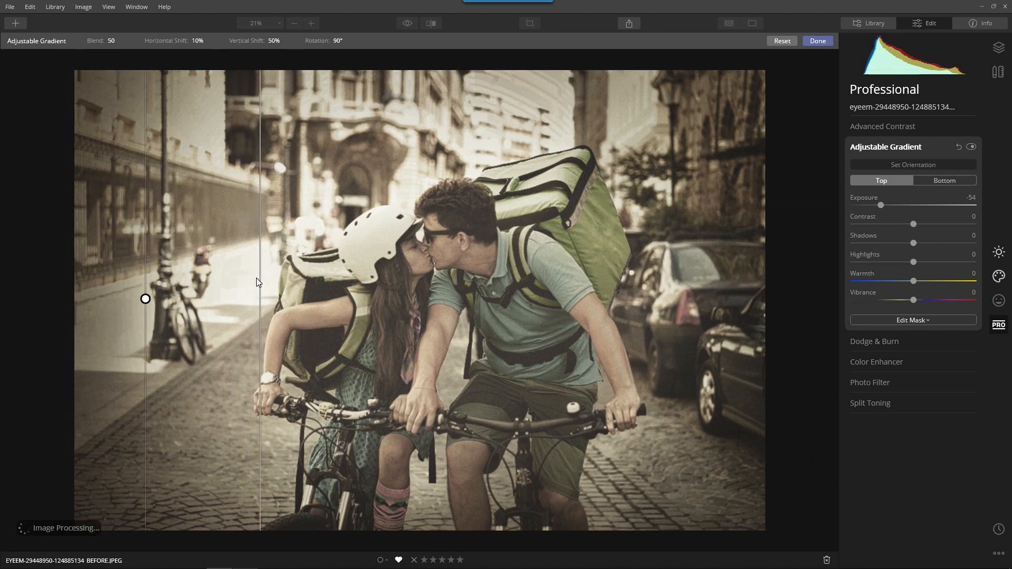
pyautogui.moveTo(260, 282); pyautogui.dragTo(339, 311)
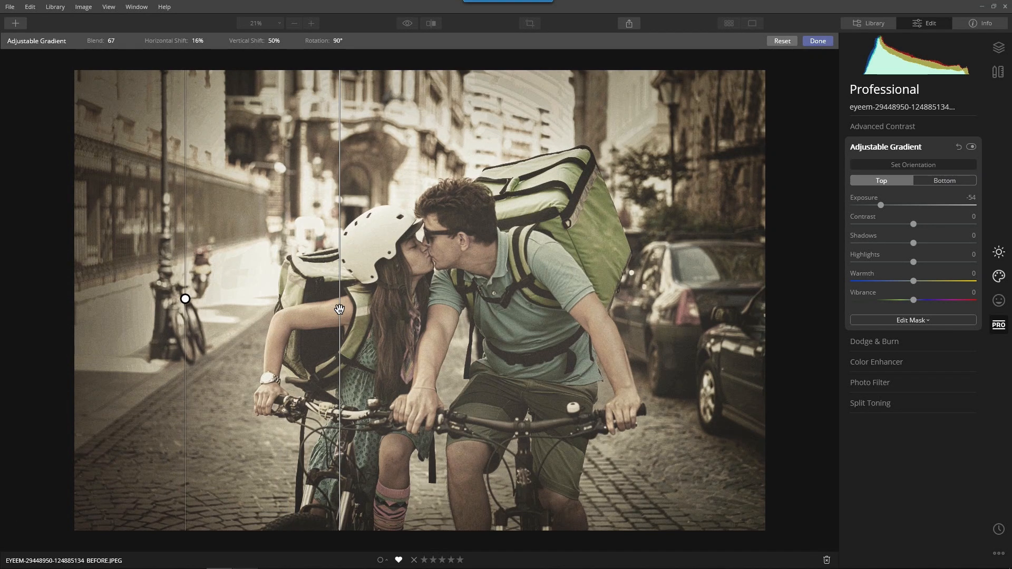
pyautogui.click(820, 41)
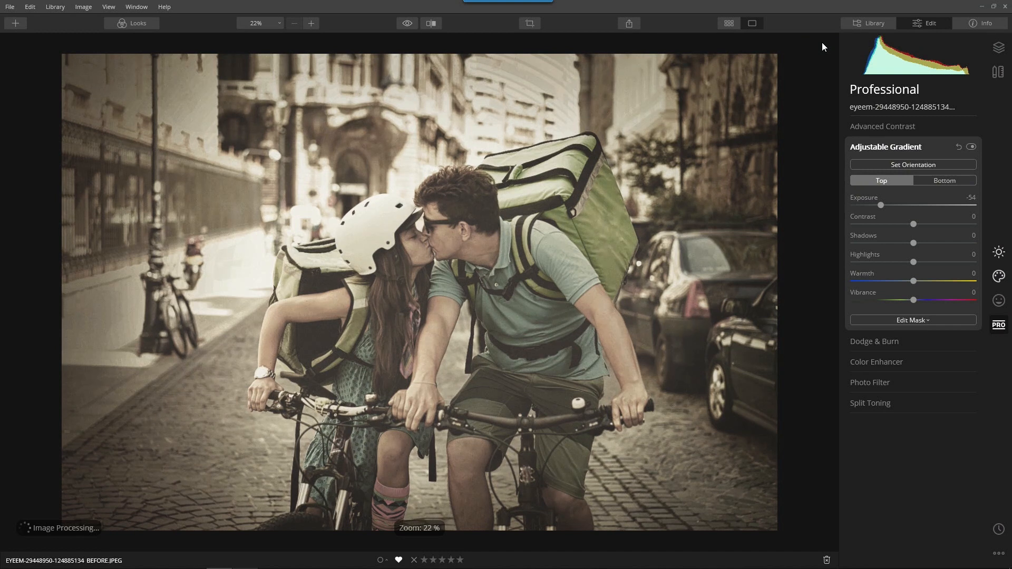
pyautogui.moveTo(884, 205)
pyautogui.mouseDown()
pyautogui.moveTo(973, 205)
pyautogui.moveTo(846, 206)
pyautogui.moveTo(887, 211)
pyautogui.mouseUp()
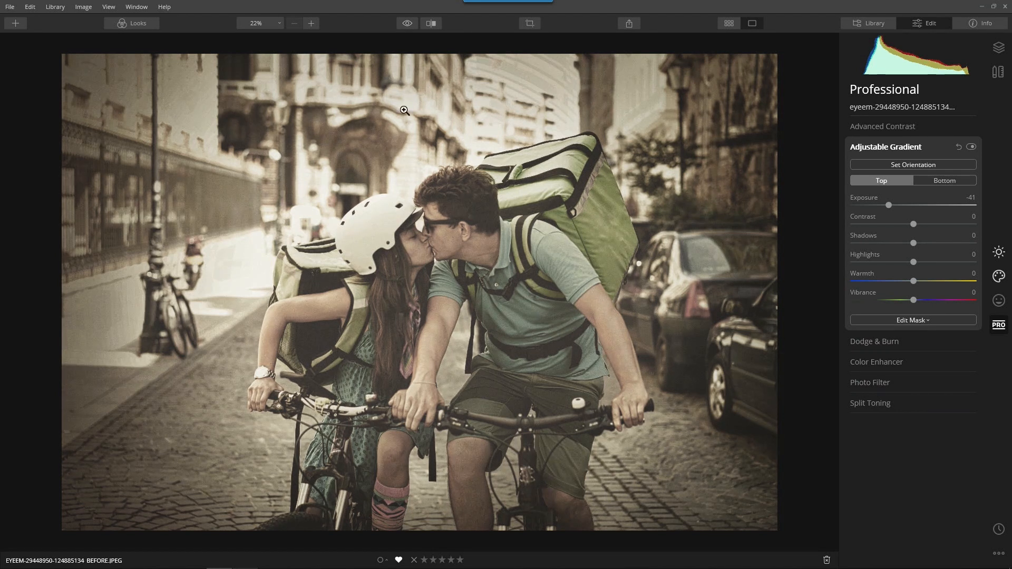
pyautogui.click(903, 148)
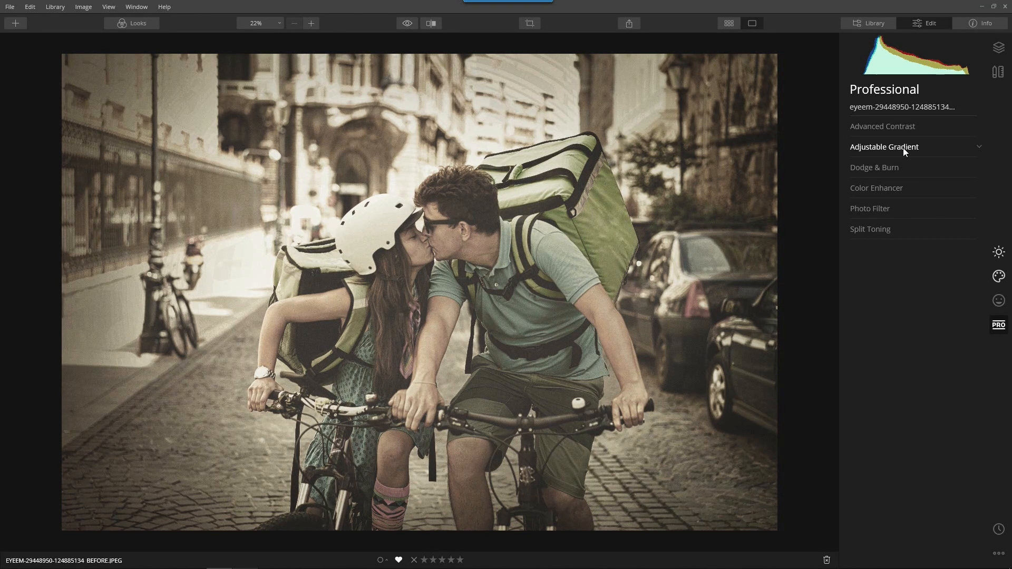
# Return to Essentials and compare the finished edit against the original photo.
pyautogui.click(998, 252)
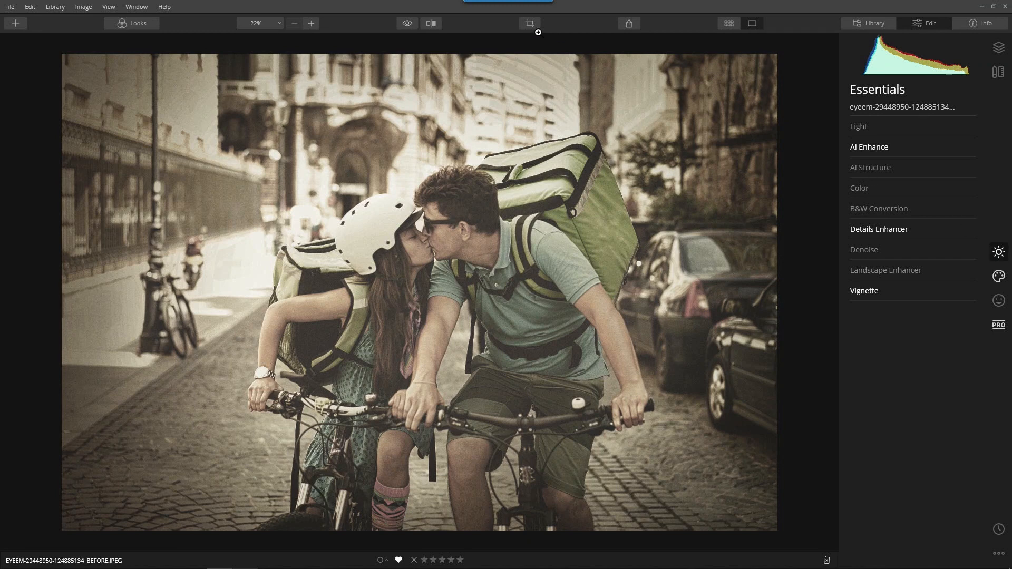
pyautogui.click(407, 24)
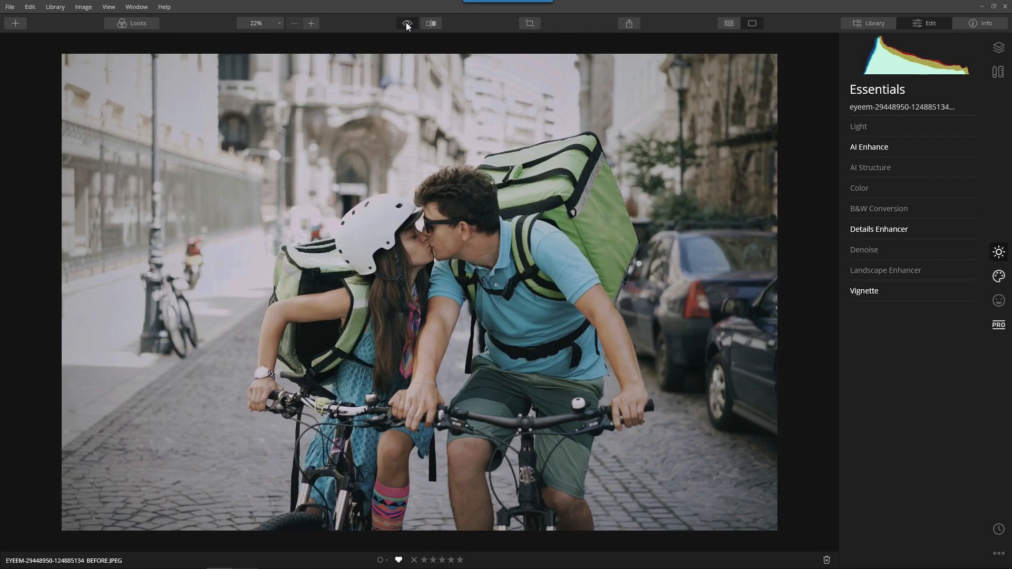
pyautogui.click(407, 23)
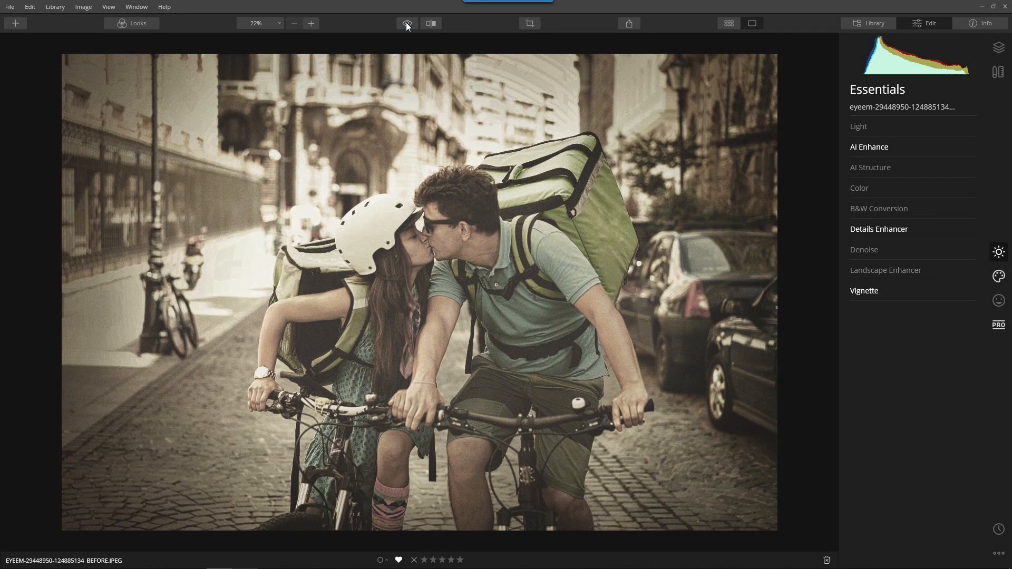
# Save the current edit as a new look named 'Young Couple in Love'.
pyautogui.click(127, 22)
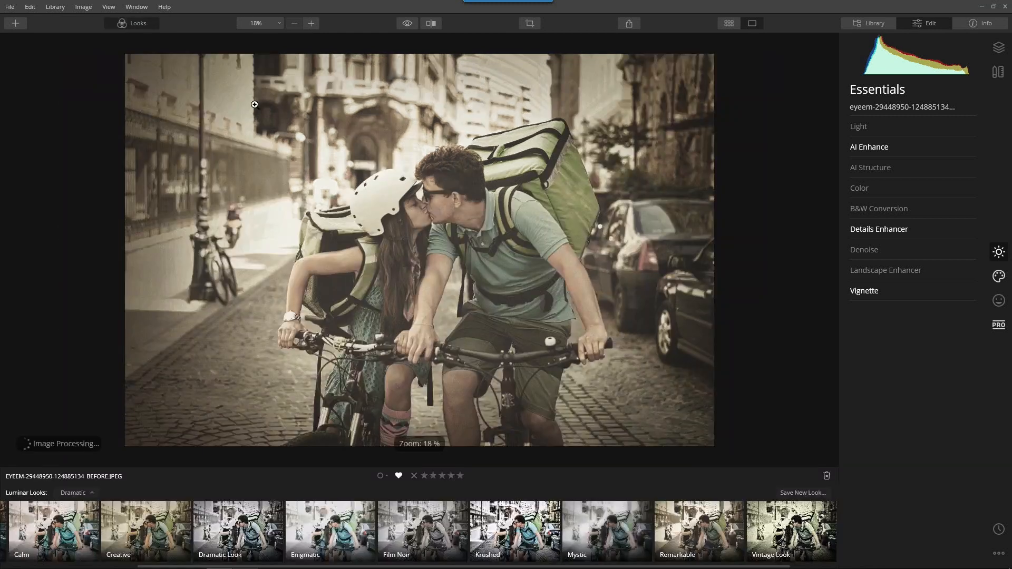
pyautogui.click(791, 493)
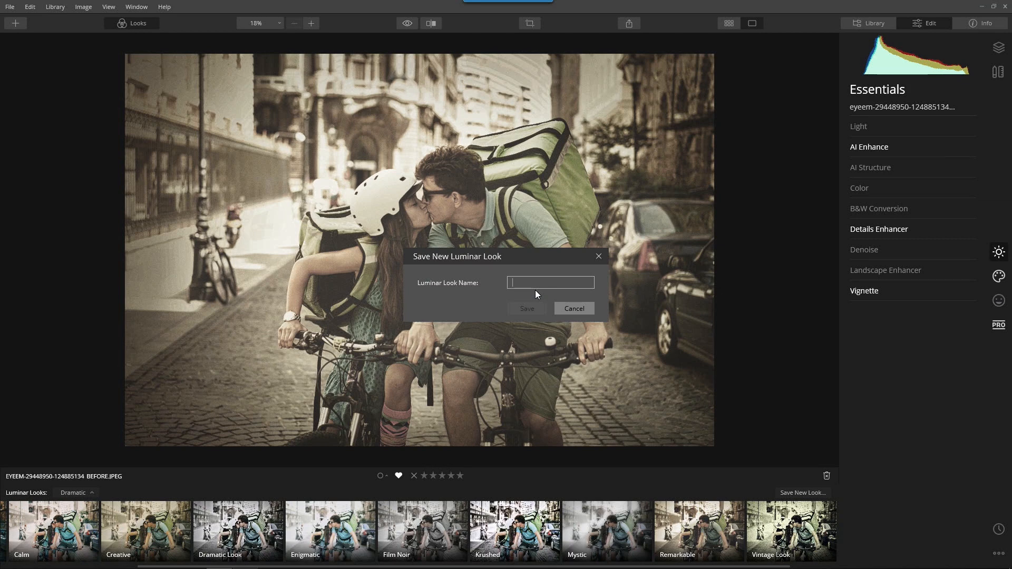
pyautogui.write('Young Couple in Love')
pyautogui.click(532, 309)
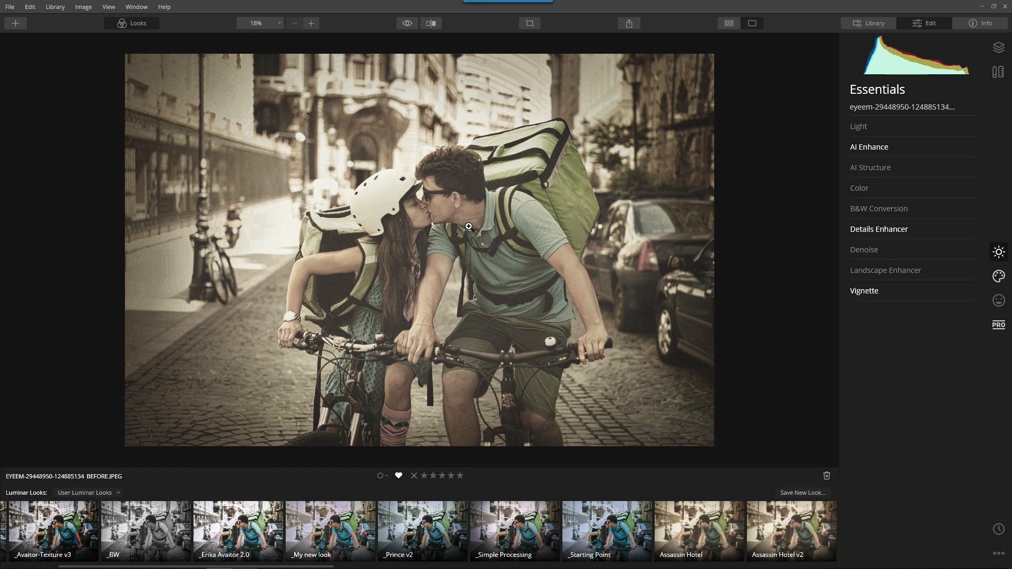
# Reset all adjustments on the Hamburg town-hall photo in Streets and open it for editing.
pyautogui.press('g')
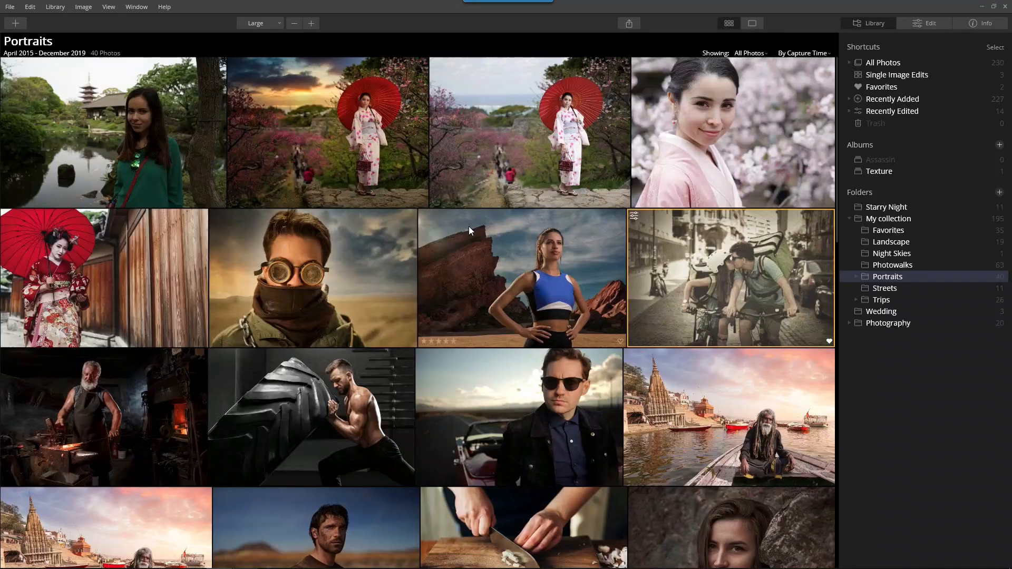
pyautogui.click(885, 288)
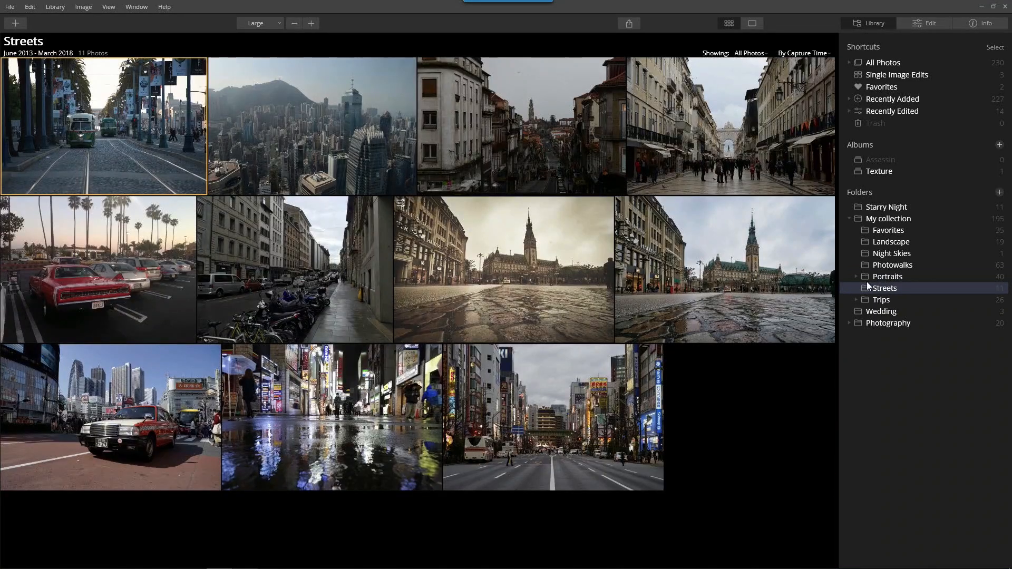
pyautogui.rightClick(486, 224)
pyautogui.moveTo(531, 288)
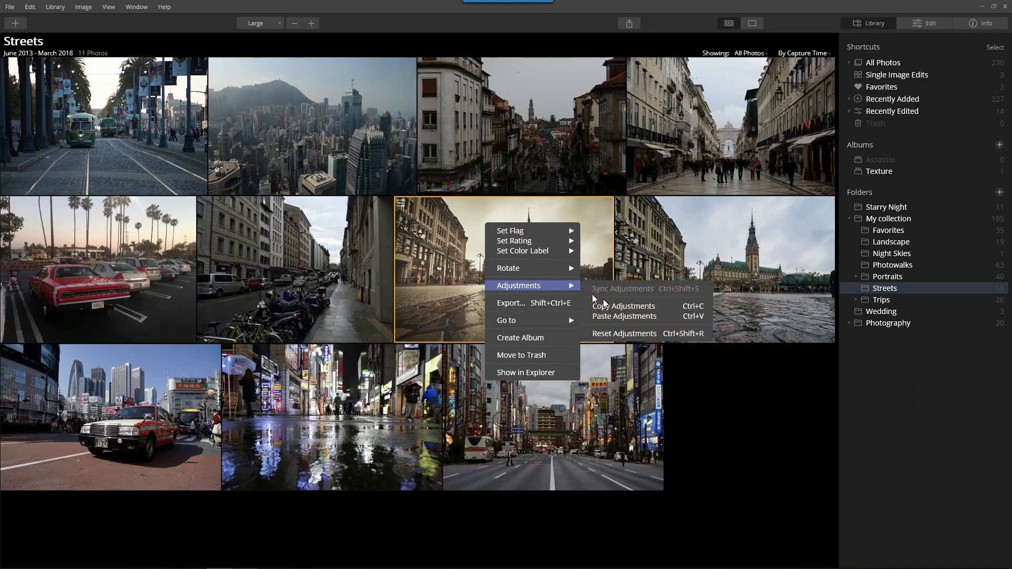
pyautogui.click(613, 331)
pyautogui.doubleClick(522, 277)
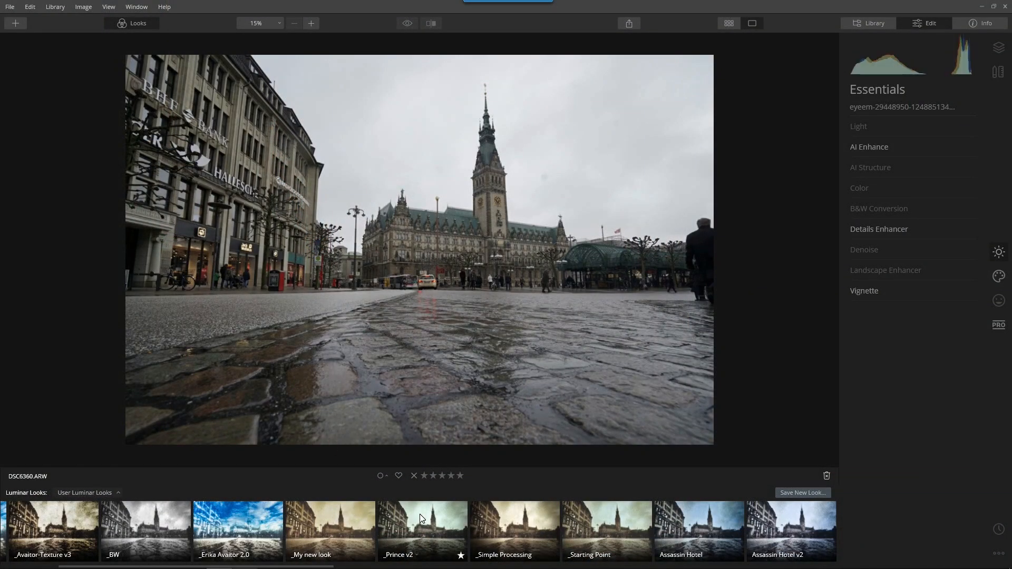
# Apply the Young Couple in Love look at Amount 95, then return to the Streets grid.
pyautogui.scroll(-10, 421, 518)
pyautogui.scroll(-8, 488, 532)
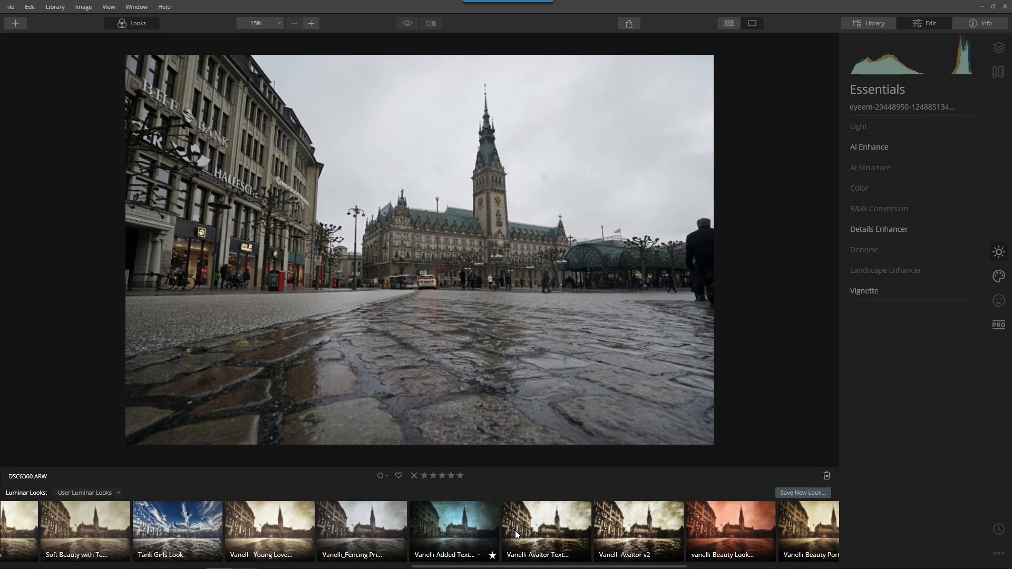
pyautogui.scroll(-8, 555, 526)
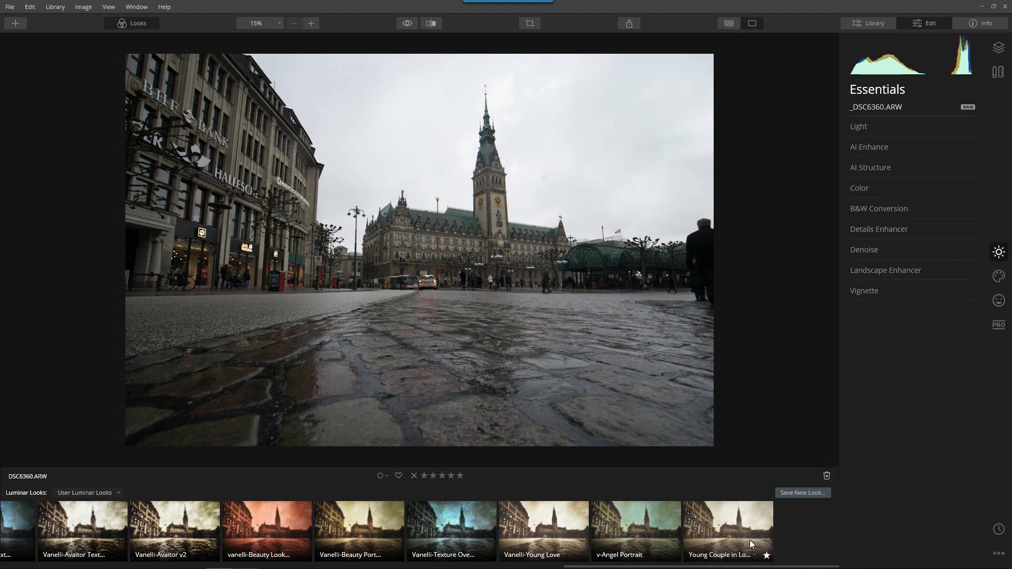
pyautogui.click(732, 532)
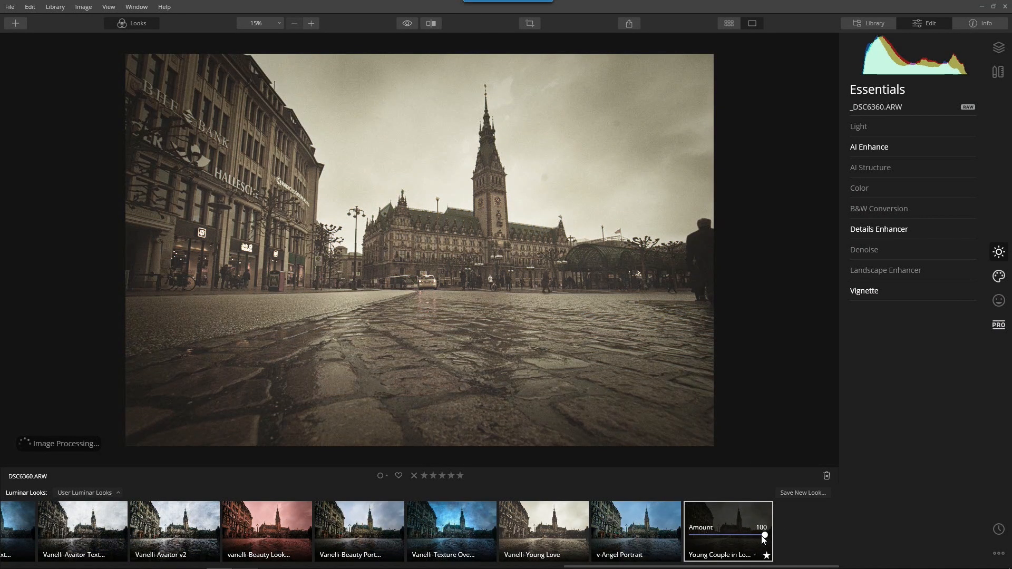
pyautogui.moveTo(762, 536)
pyautogui.mouseDown()
pyautogui.moveTo(687, 542)
pyautogui.moveTo(760, 536)
pyautogui.mouseUp()
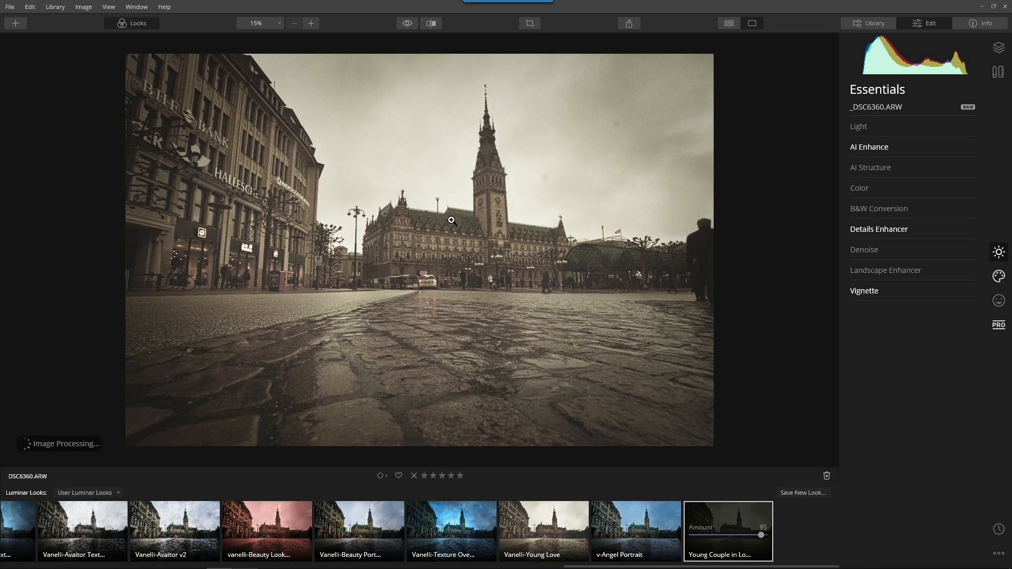
pyautogui.press('space')
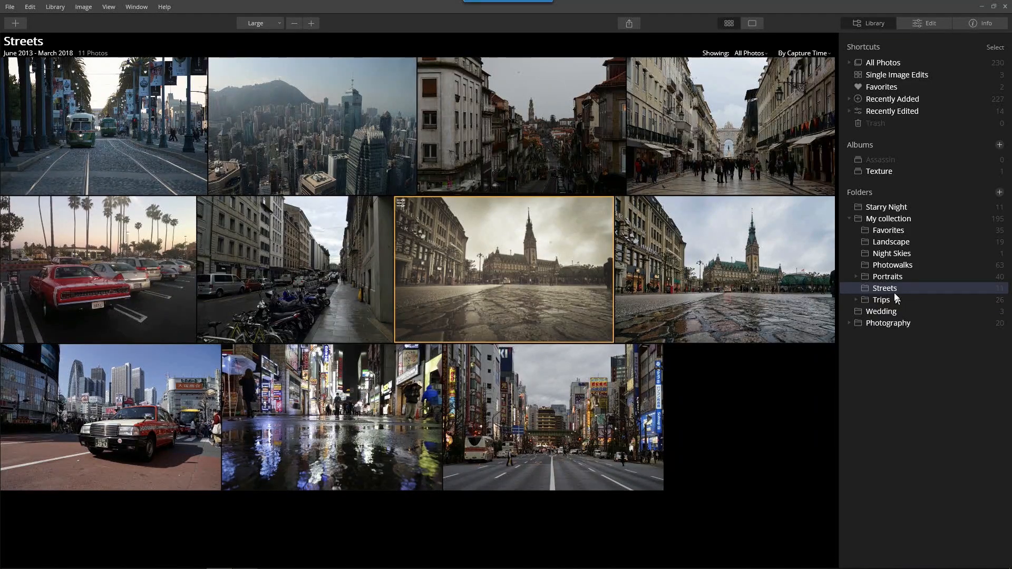
# Reopen the couple-on-bicycles photo from Portraits with the Looks strip hidden.
pyautogui.click(891, 278)
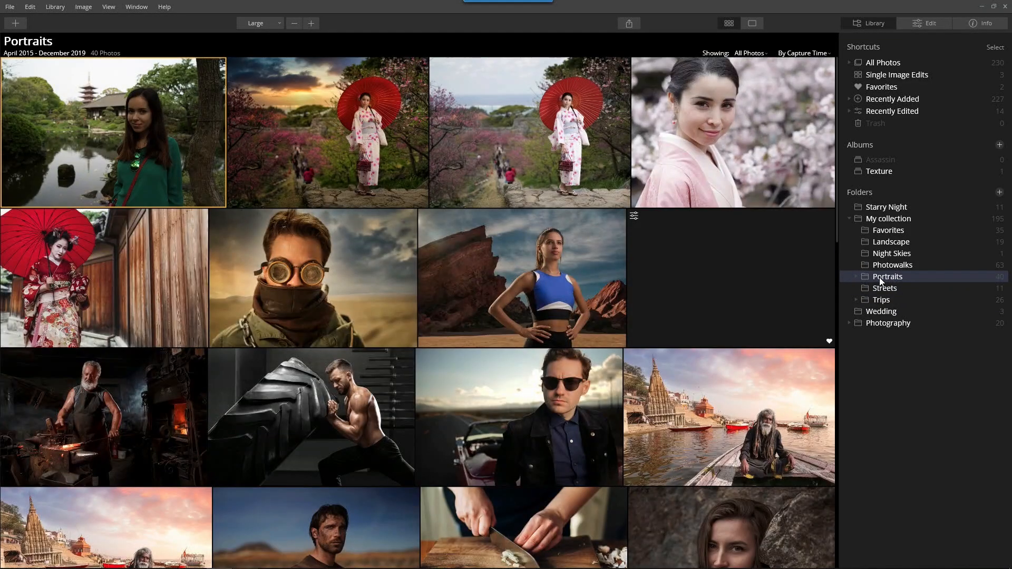
pyautogui.doubleClick(750, 282)
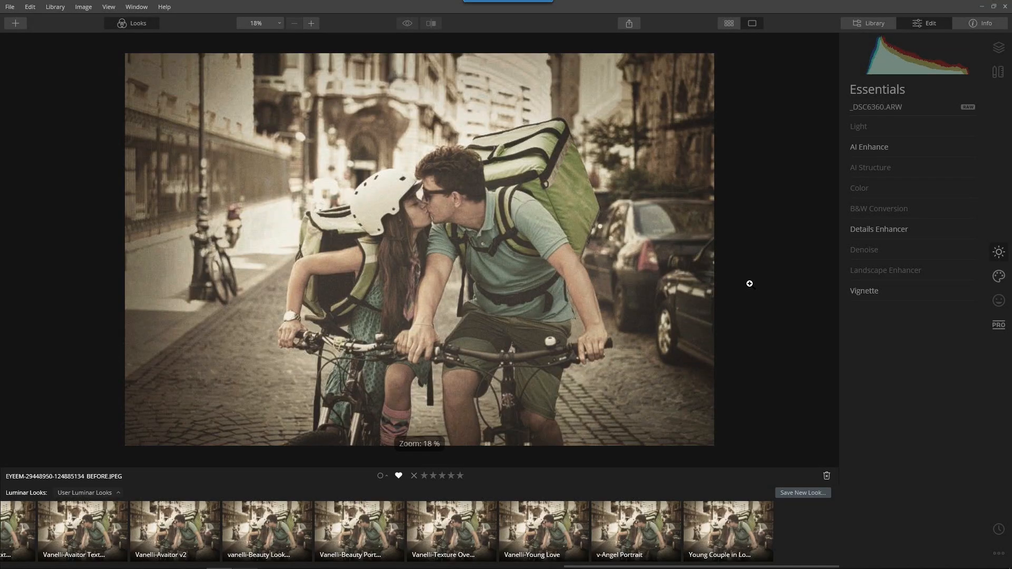
pyautogui.click(146, 21)
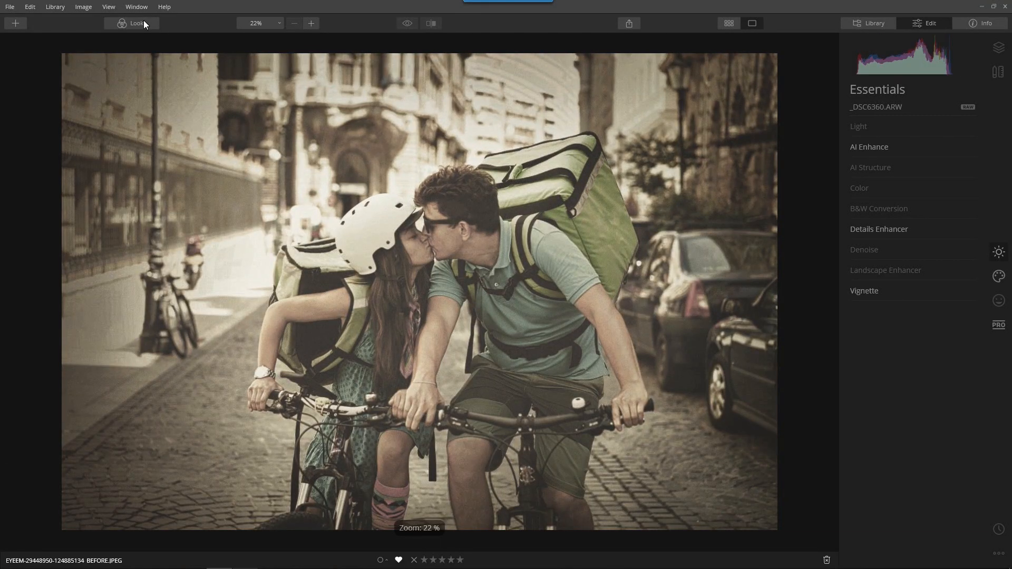